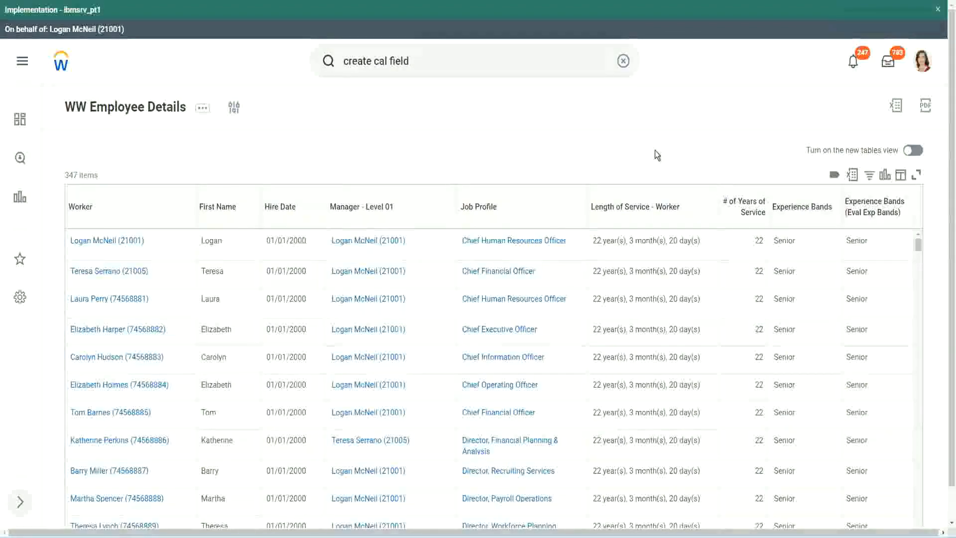
# Copy the title text of the calculated field CF-WW-Eval Exp-Derive Experience Bands from Years of Service.
pyautogui.click(829, 236)
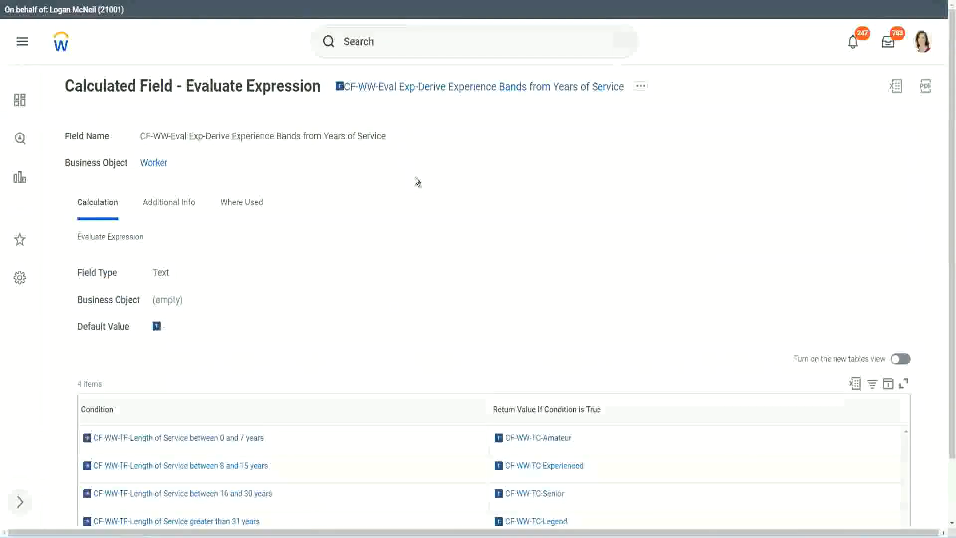
pyautogui.rightClick(413, 91)
pyautogui.click(449, 150)
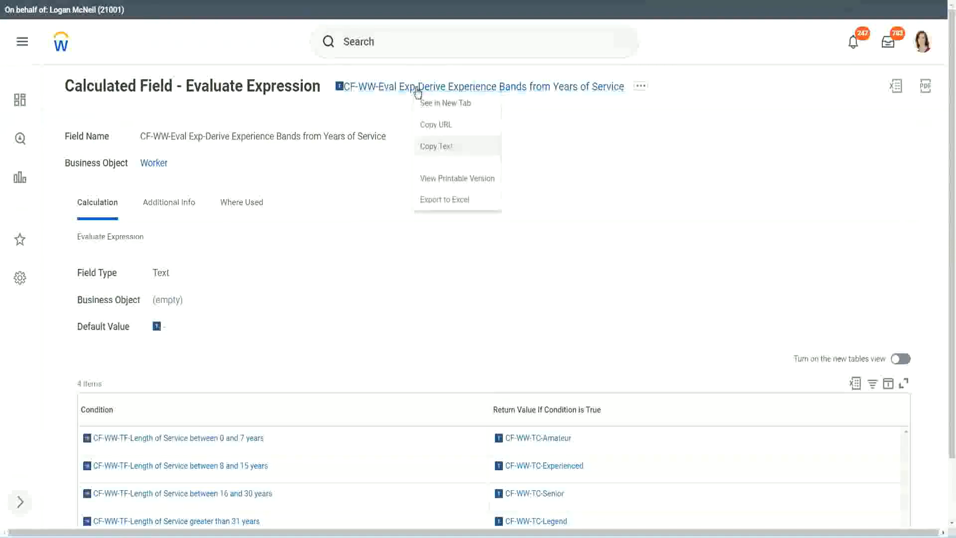
# Search for "create calc field" and open the Create Calculated Field task.
pyautogui.click(401, 45)
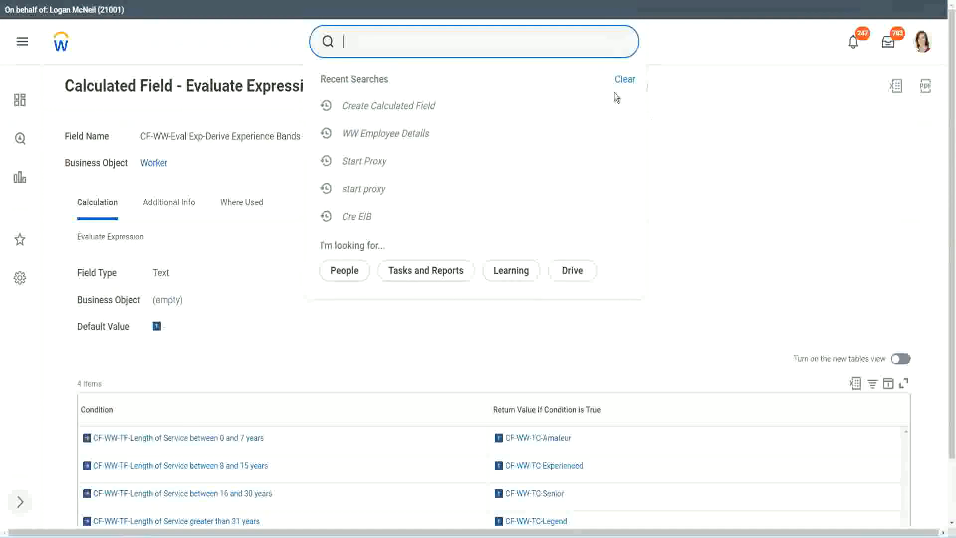
pyautogui.click(617, 98)
pyautogui.click(379, 37)
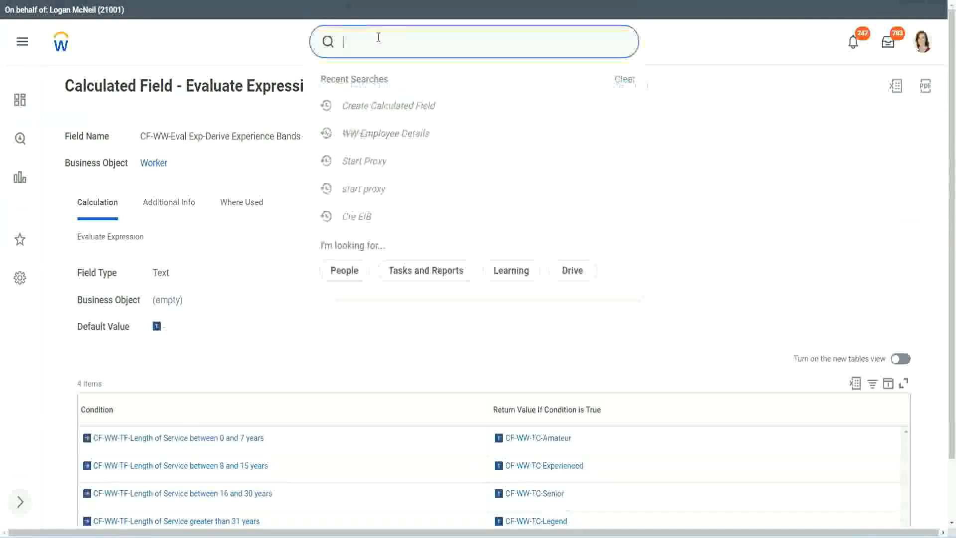
pyautogui.write('create calc')
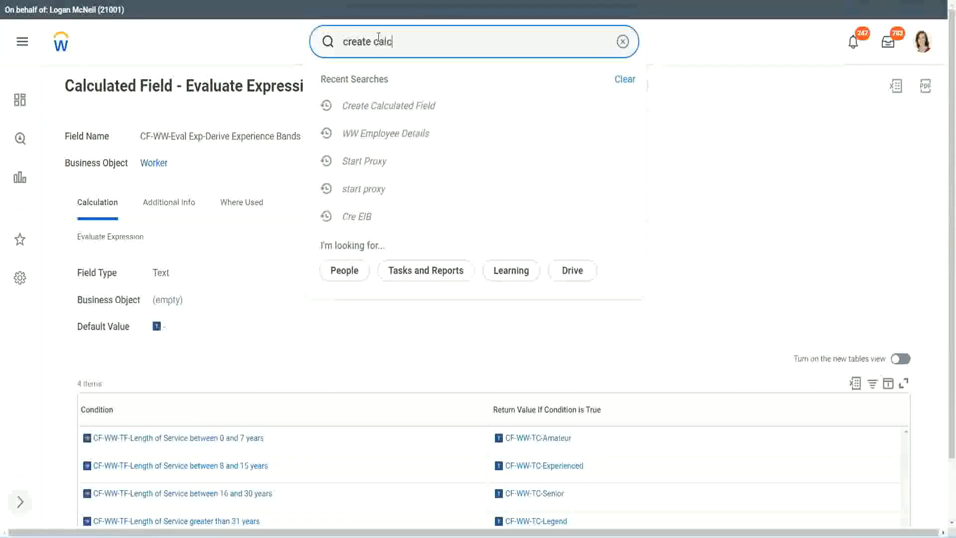
pyautogui.write(' field')
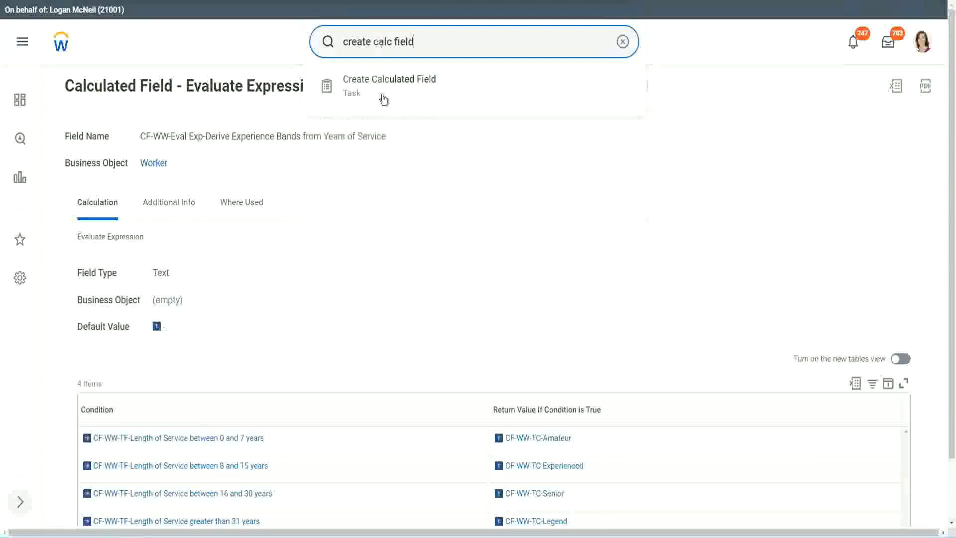
pyautogui.click(394, 94)
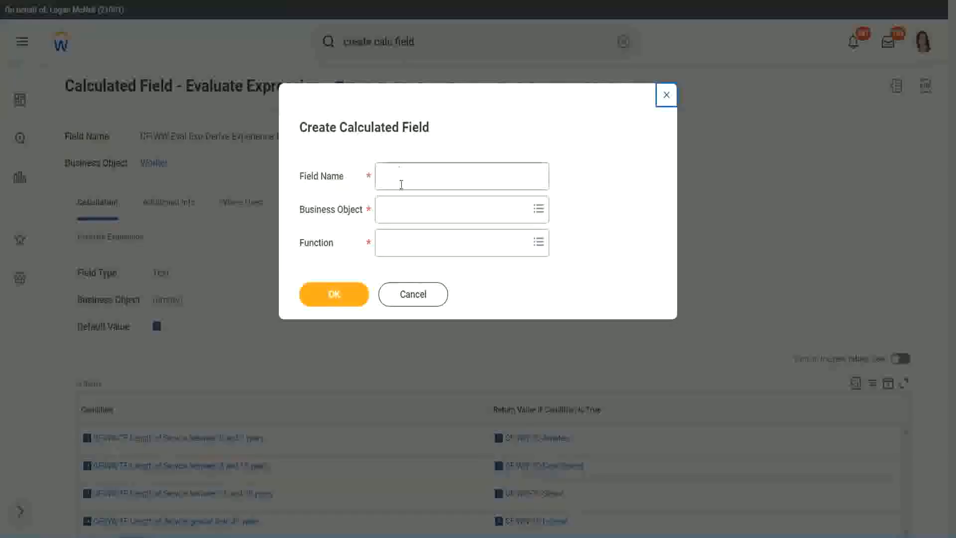
# Name the new calculated field "CF-WW-LRB-Identify Experience Bands from years of Service".
pyautogui.click(403, 178)
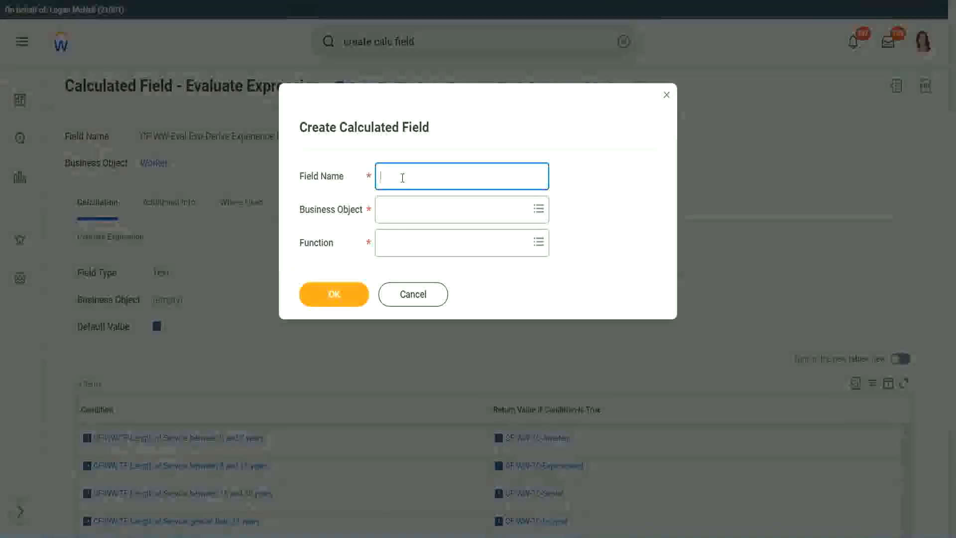
pyautogui.write('CF')
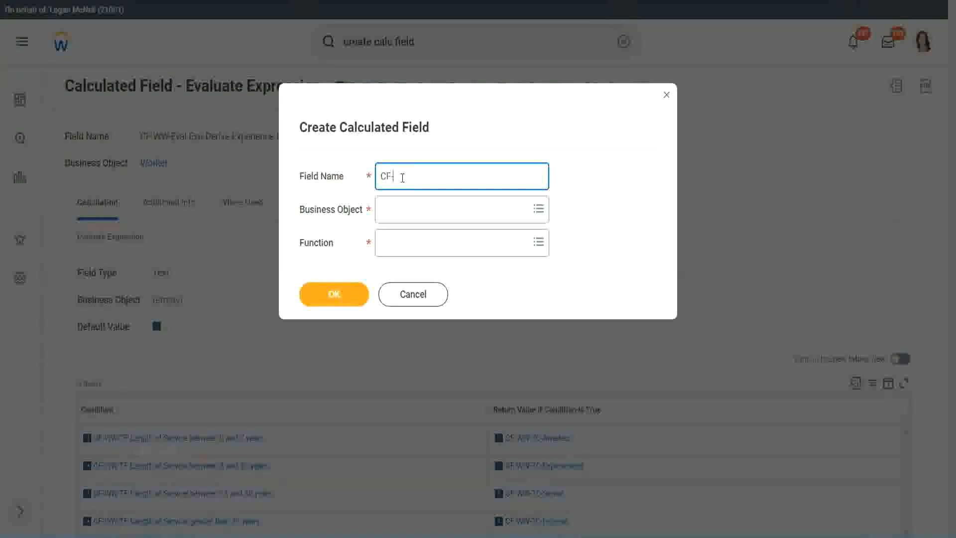
pyautogui.write('-WW-LRB-Identify Exe')
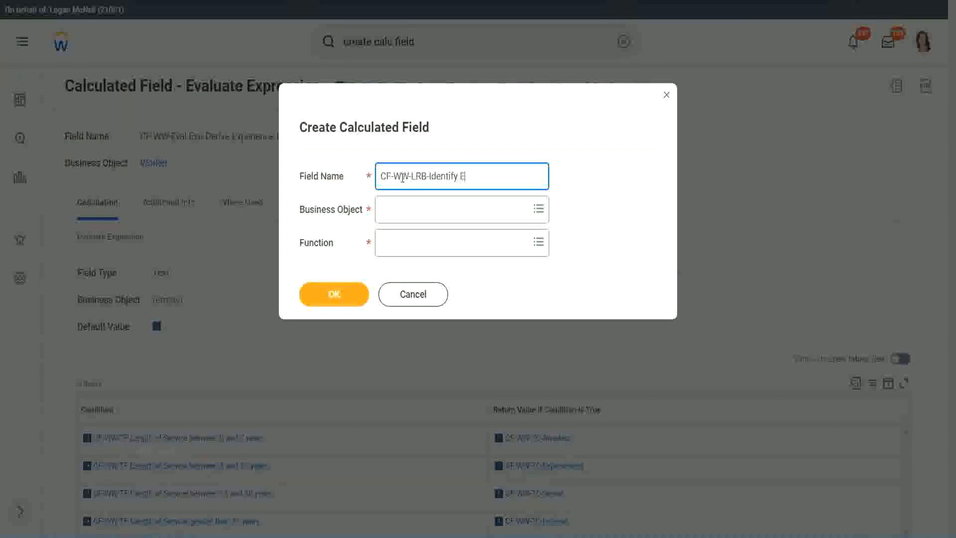
pyautogui.press('BackSpace')
pyautogui.write('perience')
pyautogui.press('BackSpace')
pyautogui.press('BackSpace')
pyautogui.write('ce Bands from years of Service')
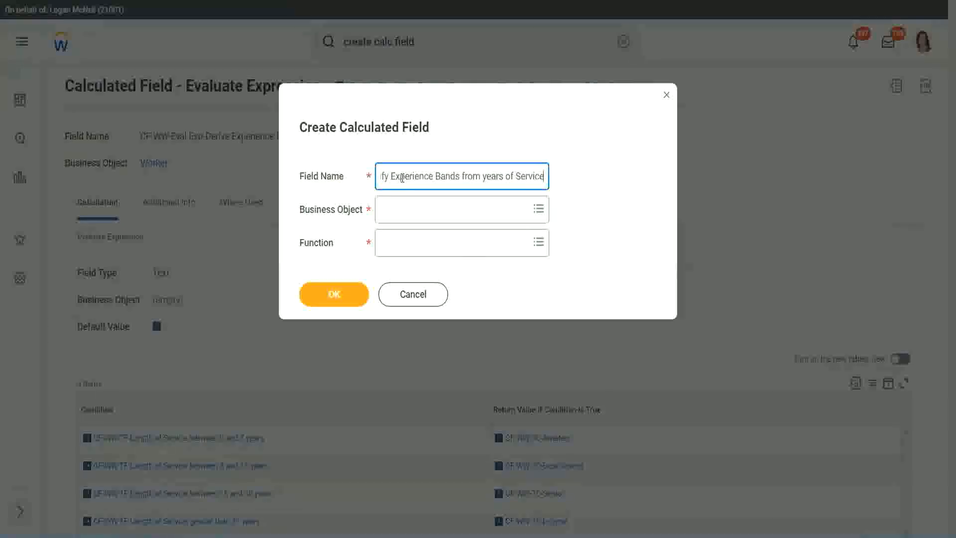
# Set the business object to Worker and the function to Lookup Range Band, and confirm the new field.
pyautogui.press('Tab')
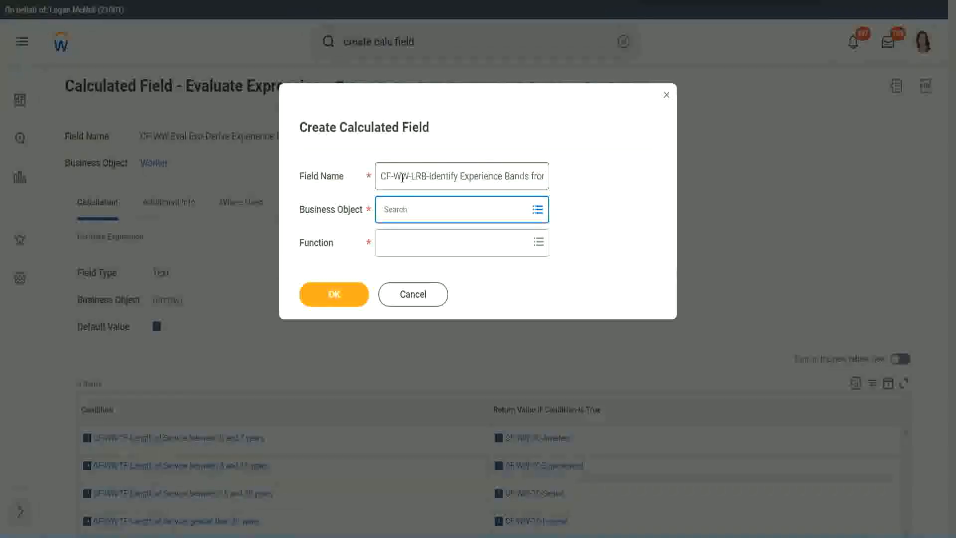
pyautogui.write('worker')
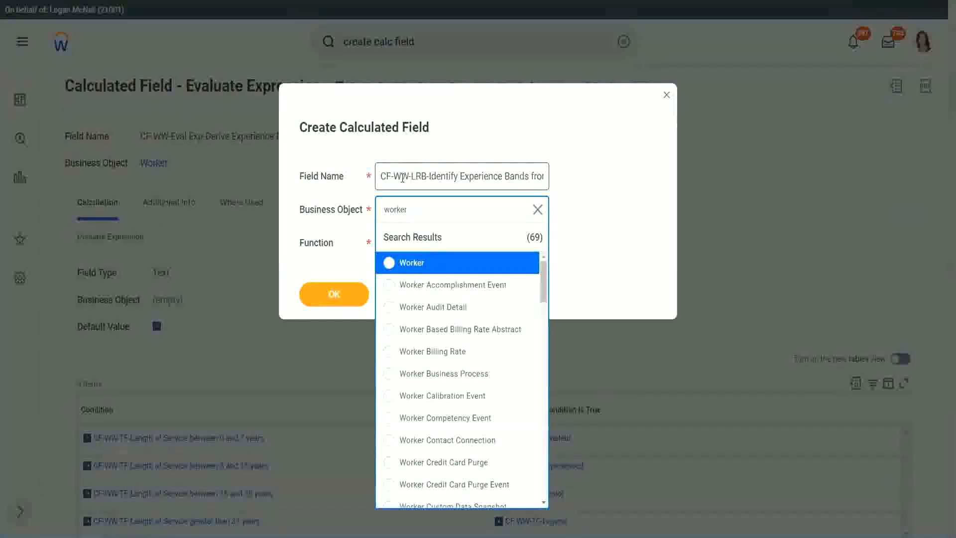
pyautogui.press('Return')
pyautogui.write('lrb')
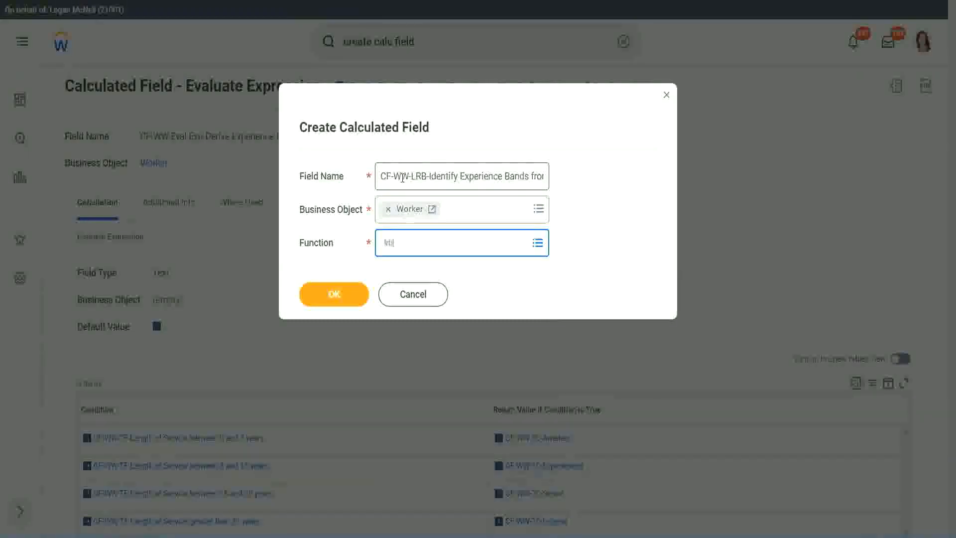
pyautogui.press('Return')
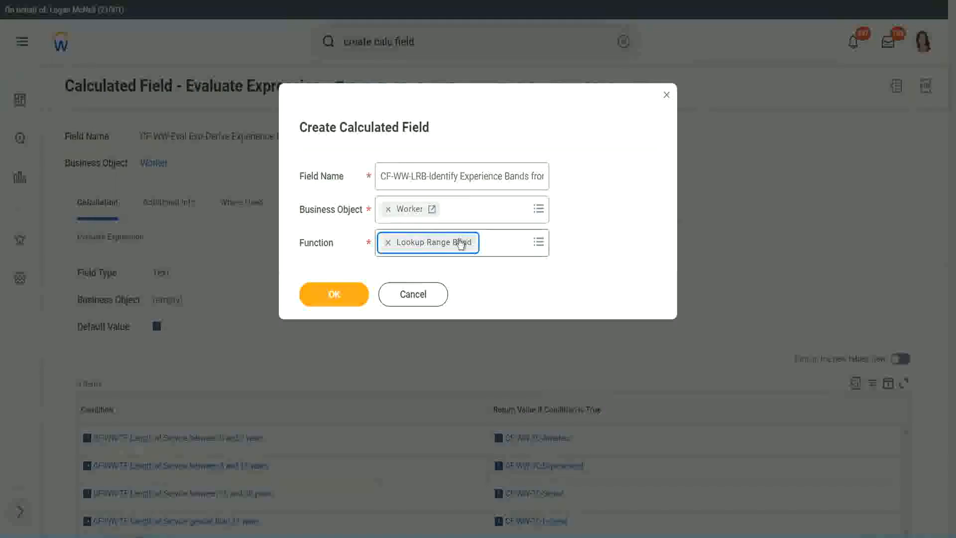
pyautogui.click(342, 296)
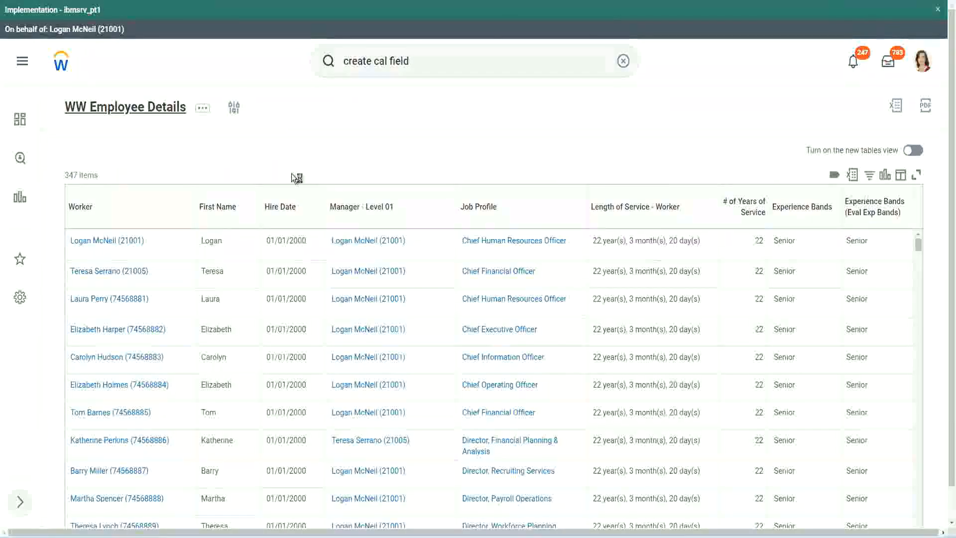
# From the WW Employee Details report definition, copy the name of the field CF-WW-Convert Text To Number-Number of Years from Length of Service.
pyautogui.click(343, 307)
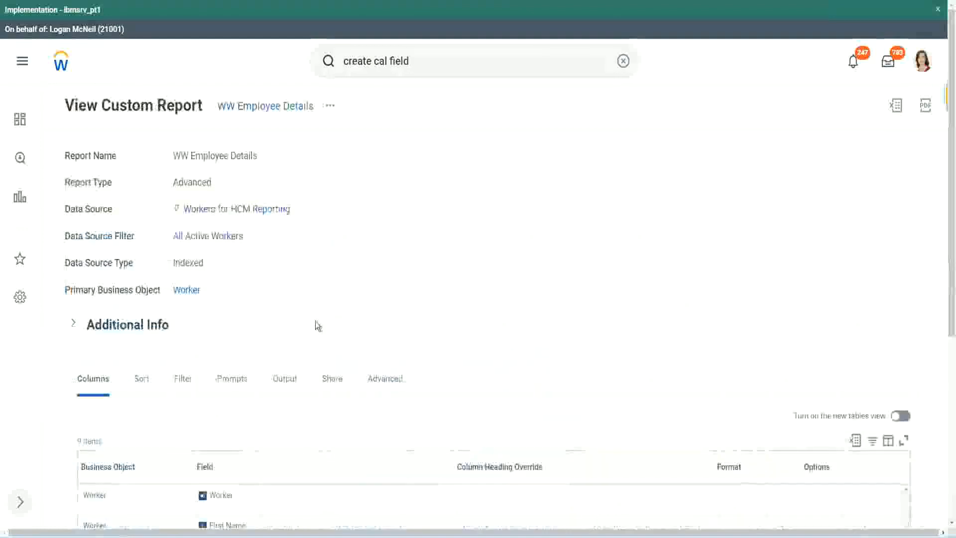
pyautogui.scroll(-5, 318, 324)
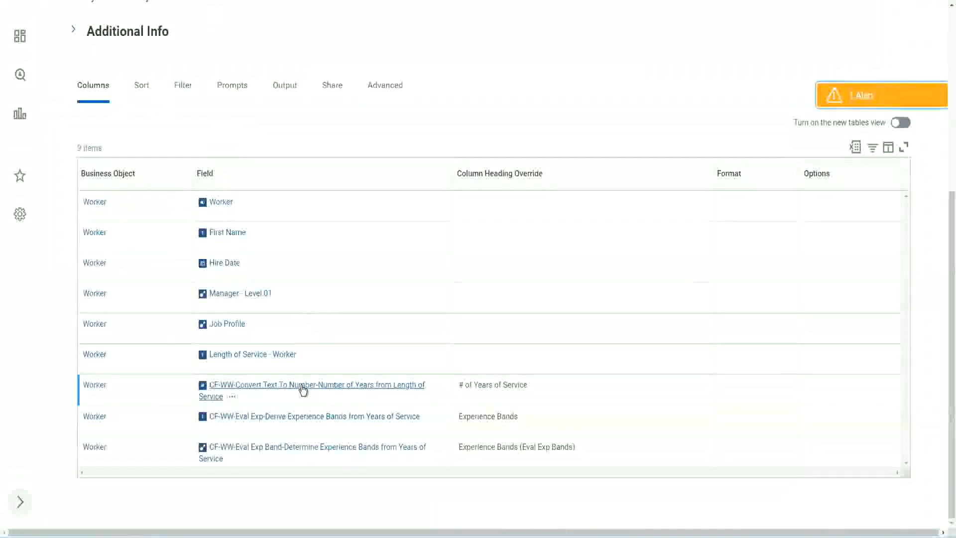
pyautogui.rightClick(301, 390)
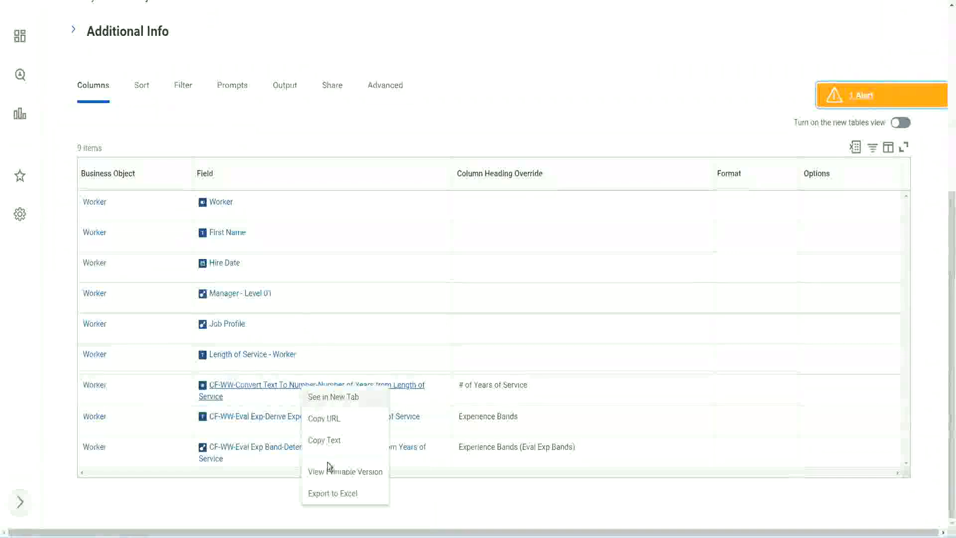
pyautogui.click(326, 441)
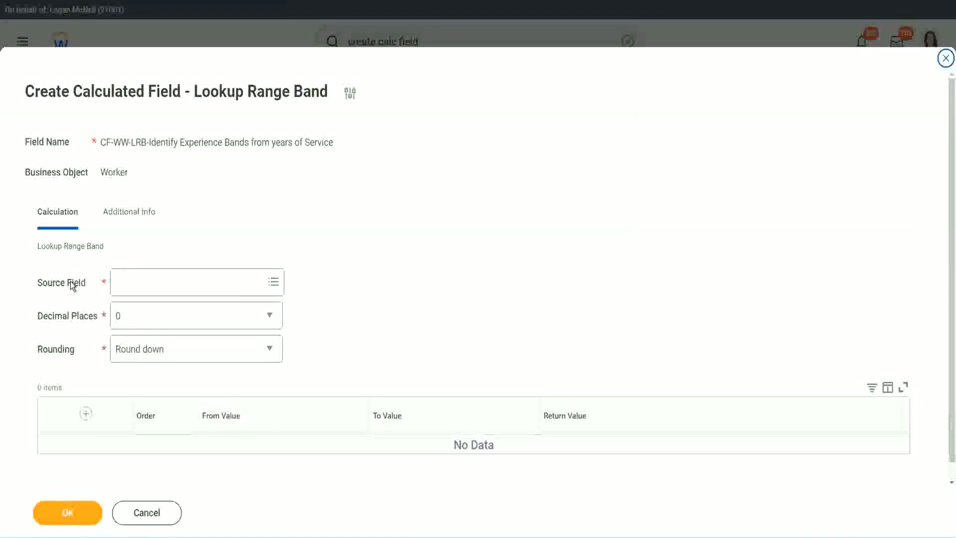
# Set the Lookup Range Band's source field to CF-WW-Convert Text To Number-Number of Years from Length of Service using the copied name.
pyautogui.click(149, 282)
pyautogui.write('r-Number of Years from Length of Service')
pyautogui.press('Return')
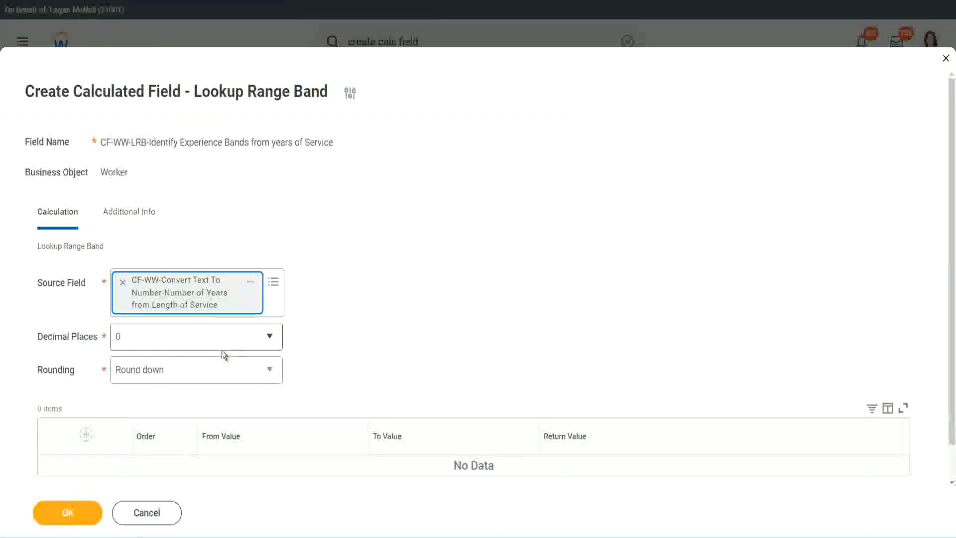
# Keep the decimal places at 0 and set the rounding to Round.
pyautogui.click(187, 342)
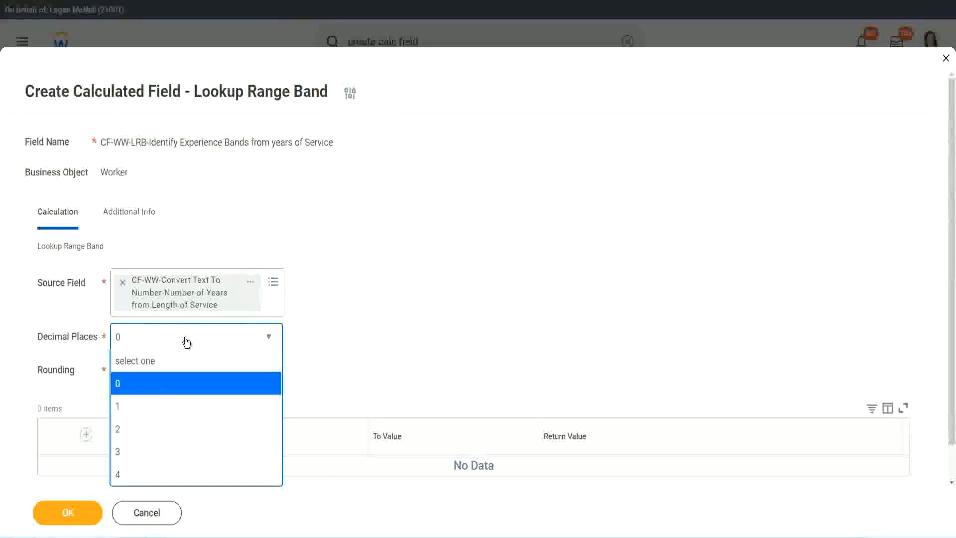
pyautogui.click(373, 329)
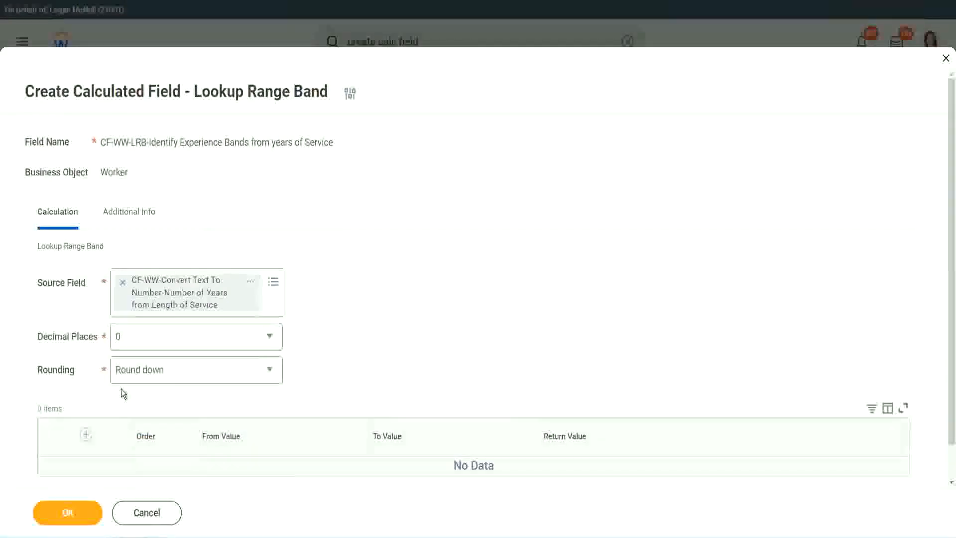
pyautogui.click(153, 374)
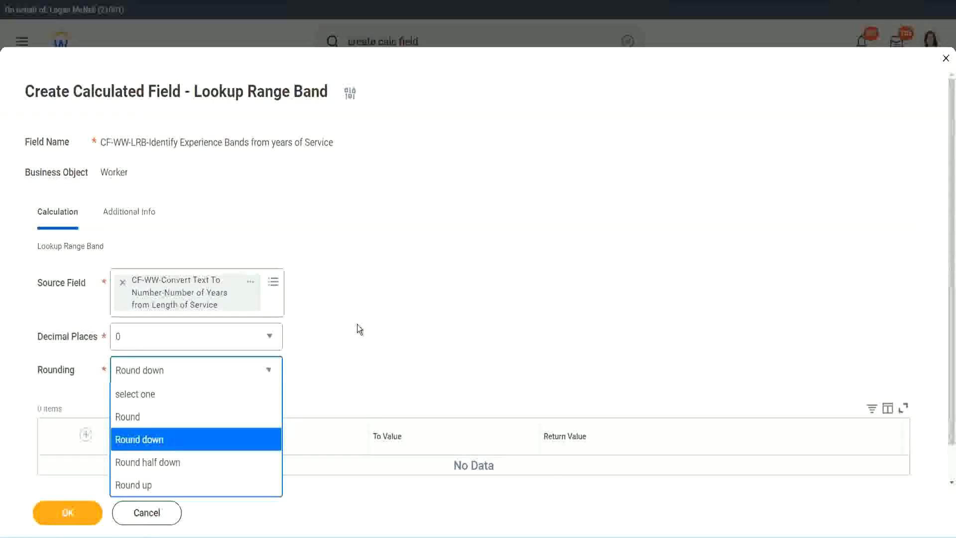
pyautogui.click(337, 369)
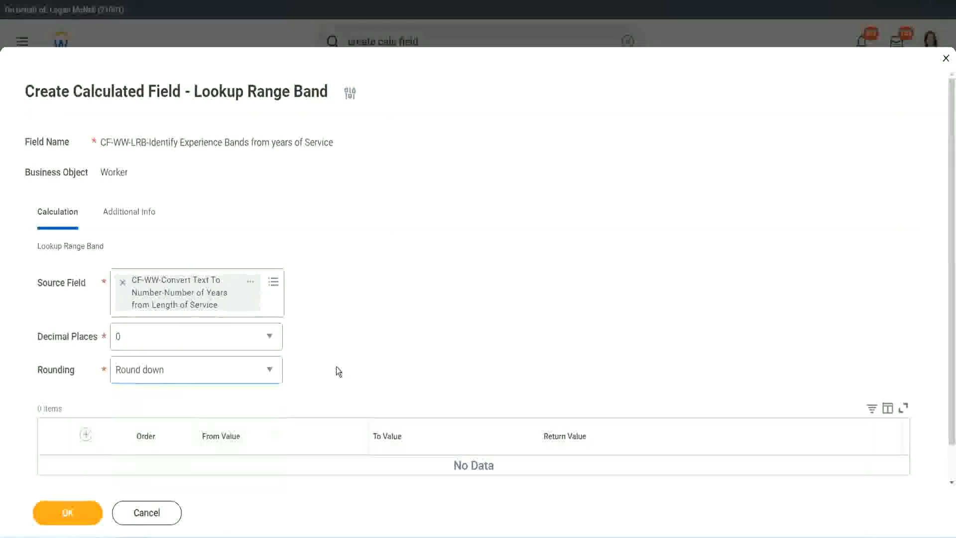
pyautogui.click(161, 369)
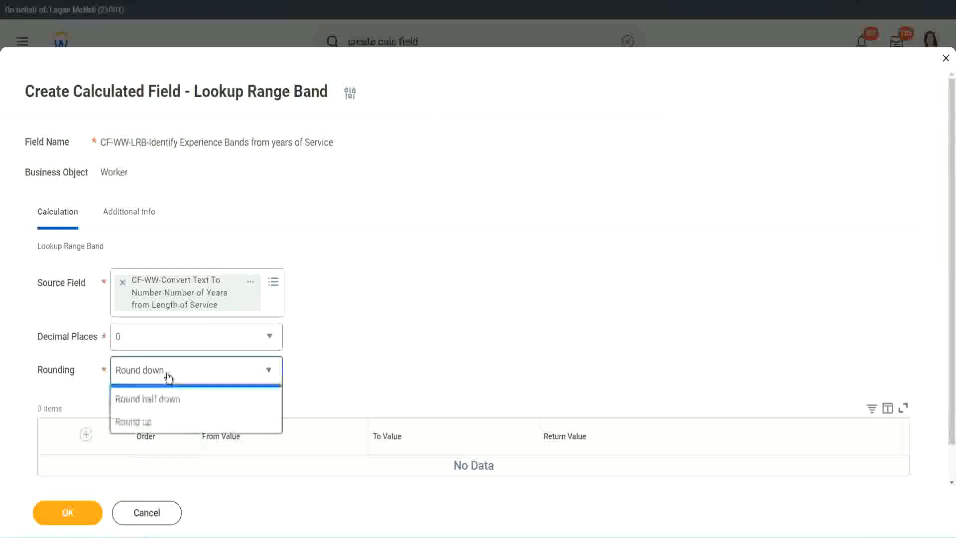
pyautogui.click(158, 417)
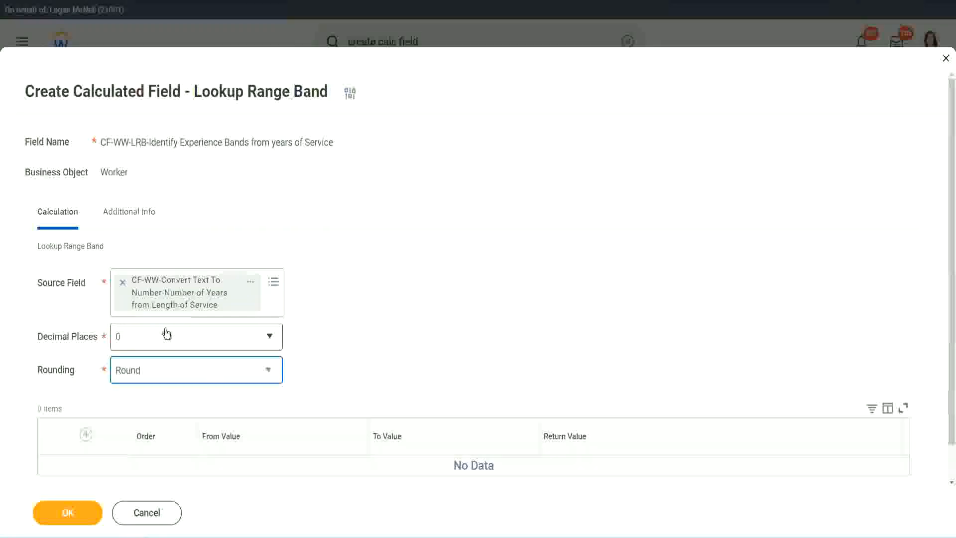
# Add a first range band from 0 to 7 with the return value "Amateur".
pyautogui.click(88, 435)
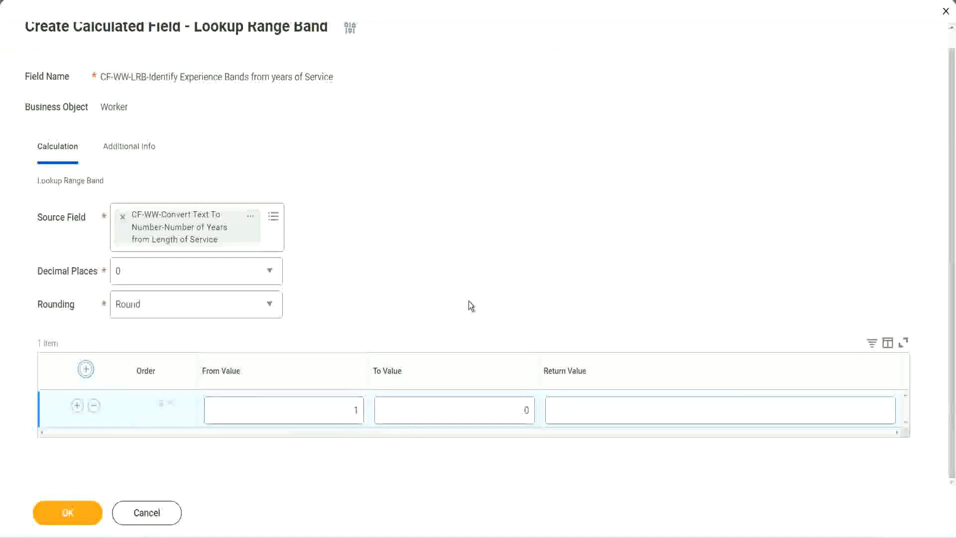
pyautogui.click(349, 413)
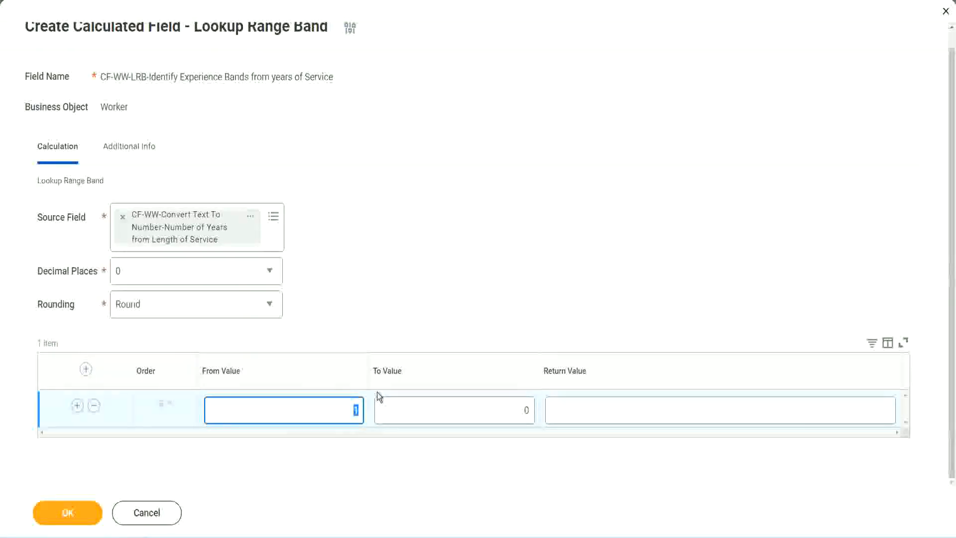
pyautogui.press('Tab')
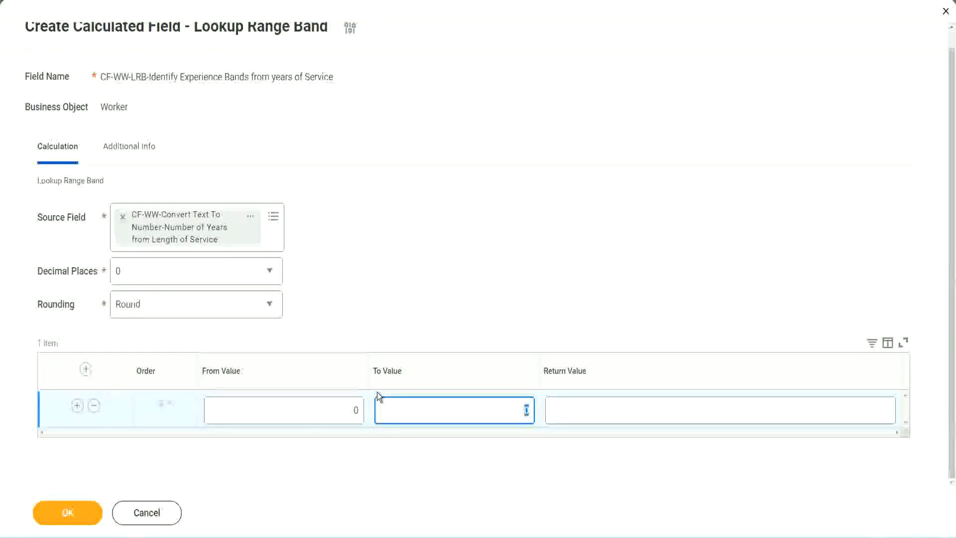
pyautogui.write('7')
pyautogui.press('Tab')
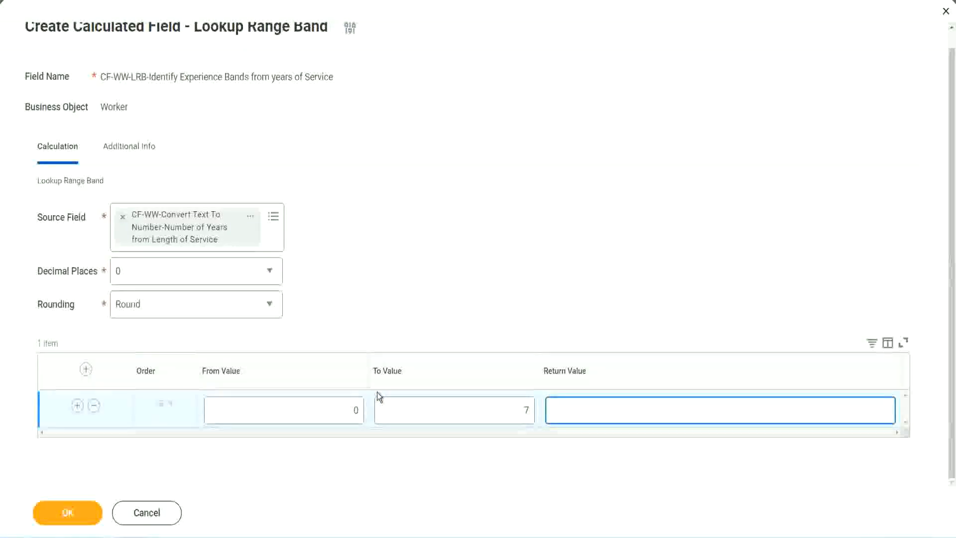
pyautogui.write('Amateur')
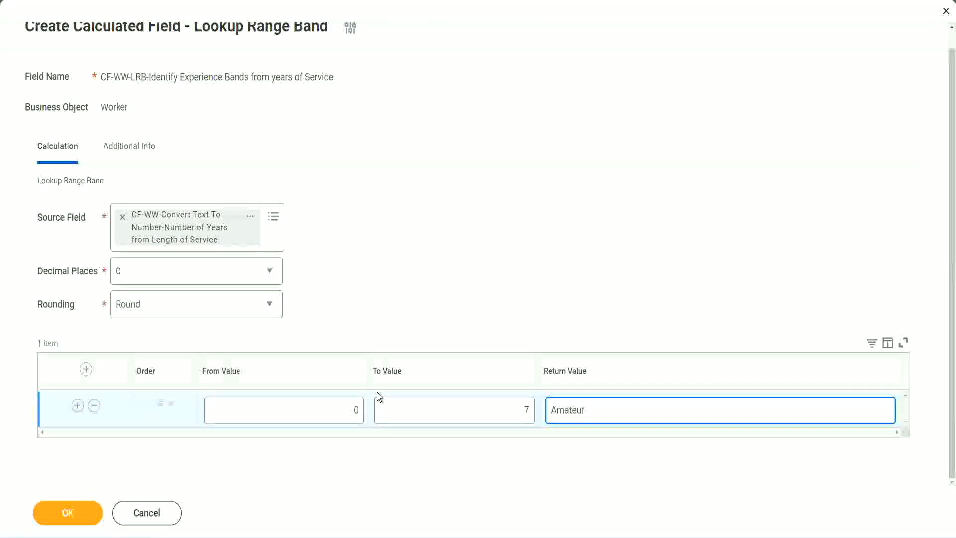
pyautogui.click(331, 417)
pyautogui.click(512, 402)
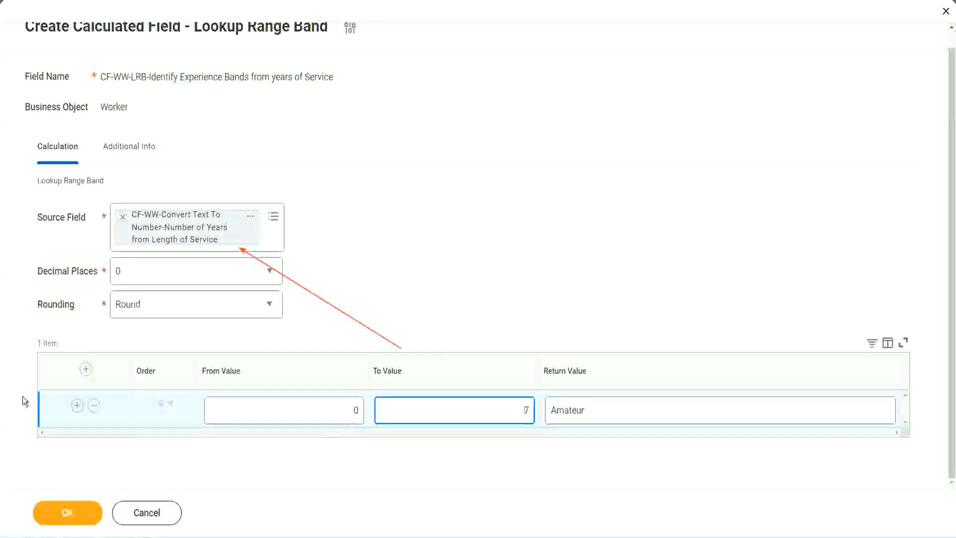
# Add a second range band from 8 to 15 with the return value "Experienced".
pyautogui.click(77, 406)
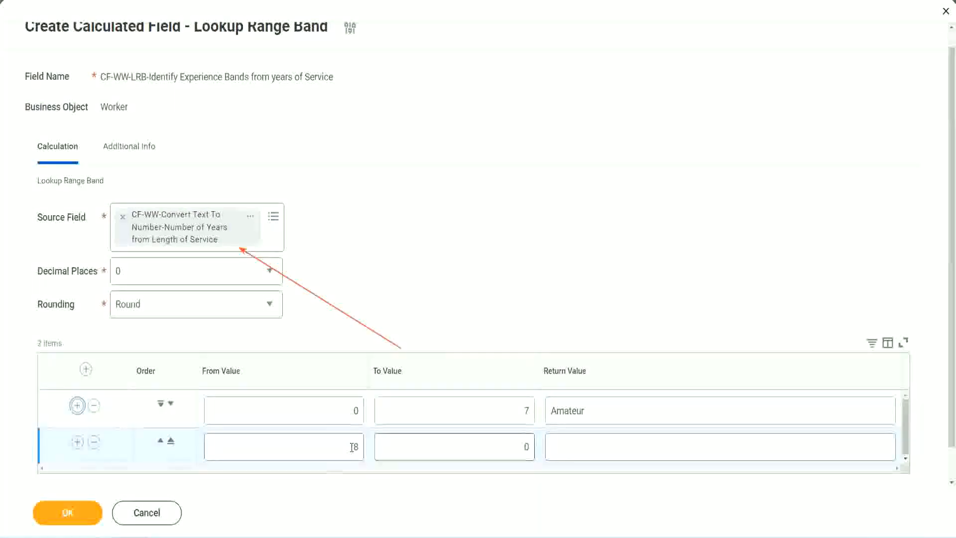
pyautogui.click(357, 447)
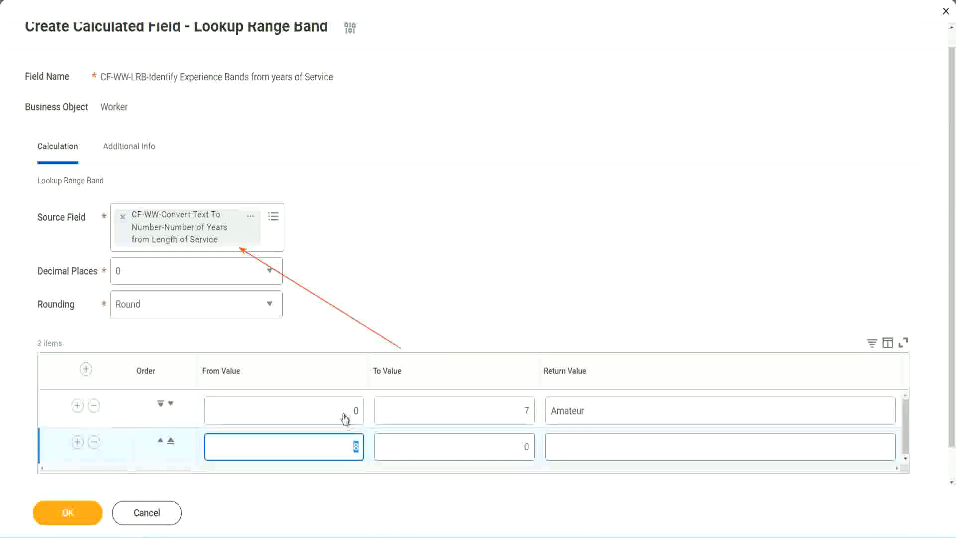
pyautogui.click(524, 411)
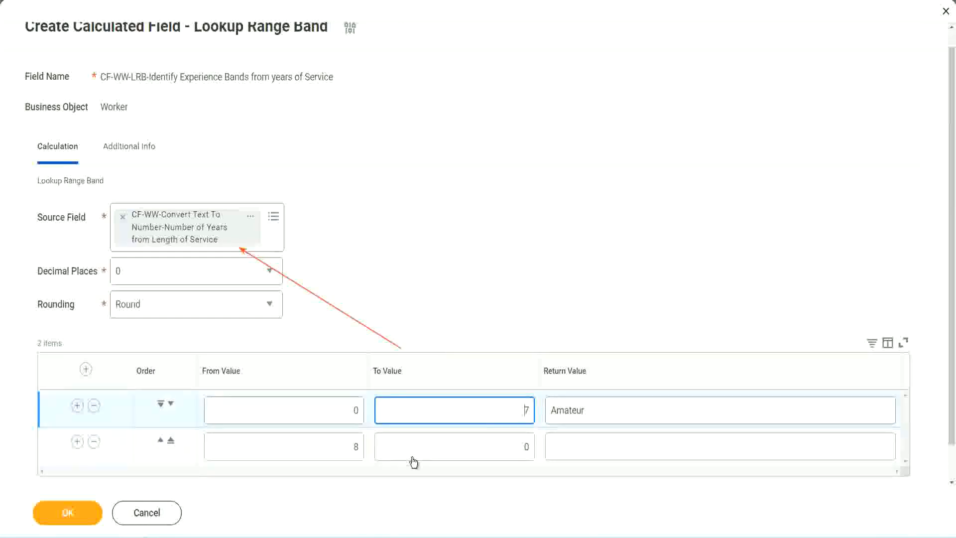
pyautogui.click(339, 448)
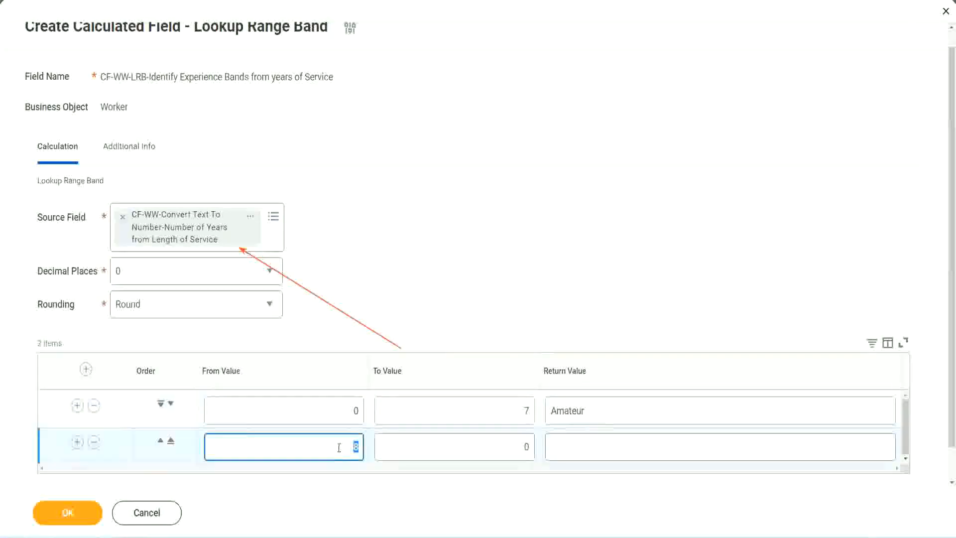
pyautogui.click(518, 447)
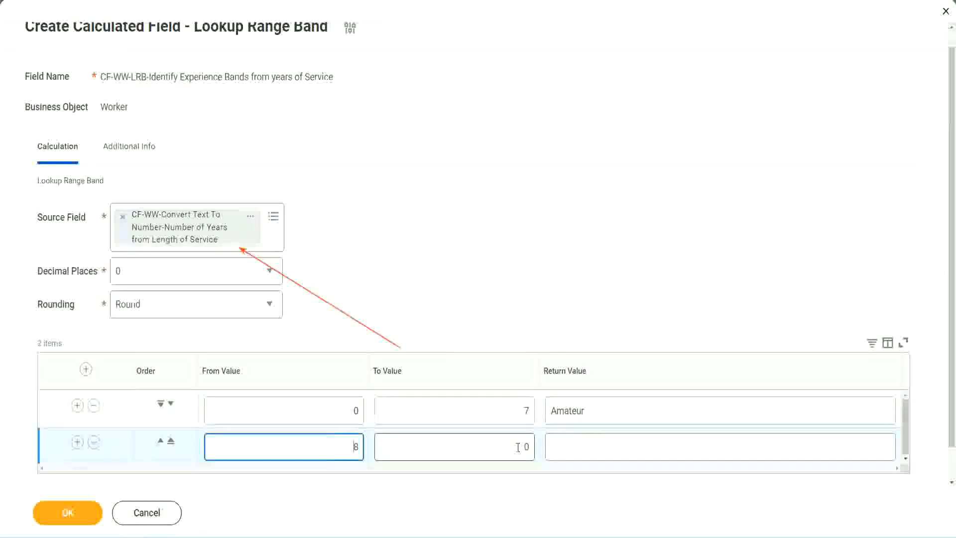
pyautogui.click(518, 446)
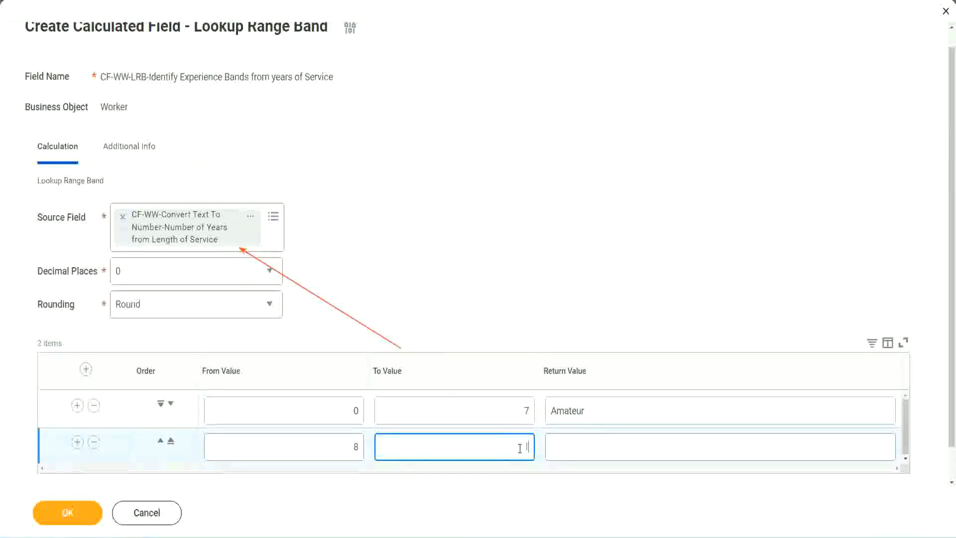
pyautogui.write('15')
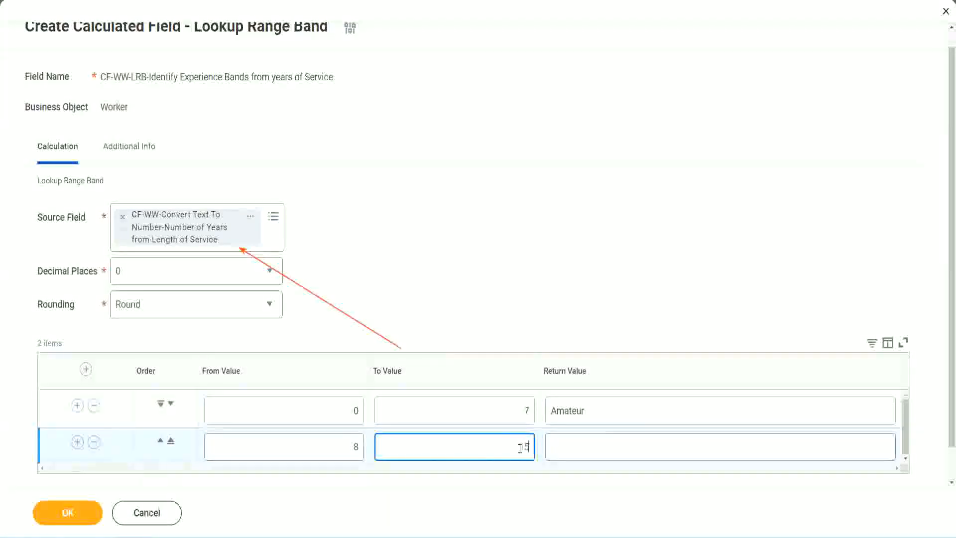
pyautogui.click(590, 444)
pyautogui.write('Ex')
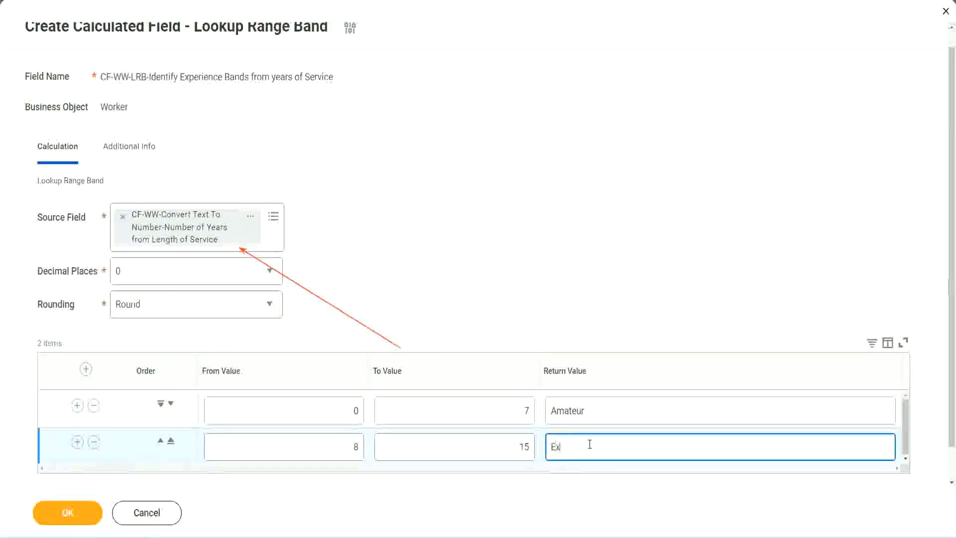
pyautogui.write('perienced')
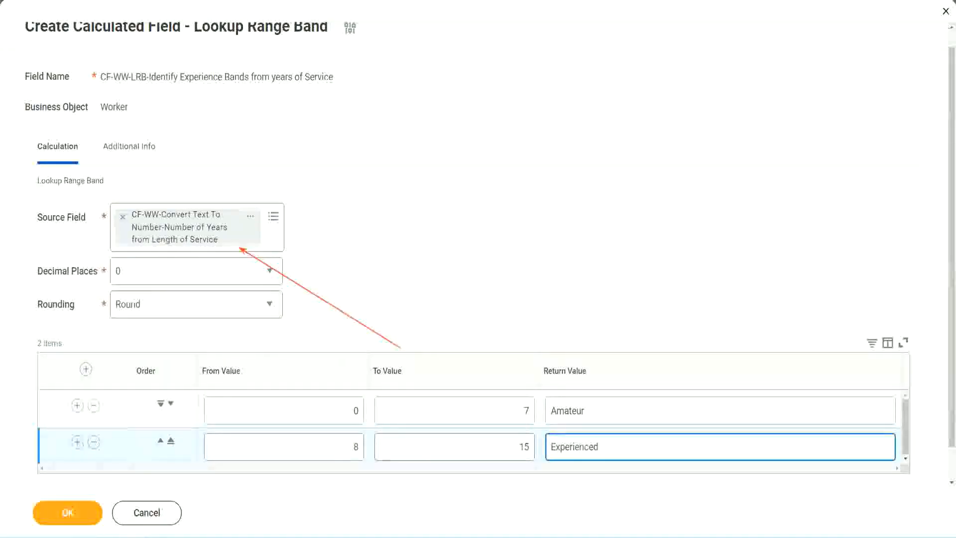
# Add a third range band from 16 to 30 with the return value "Senior".
pyautogui.click(77, 442)
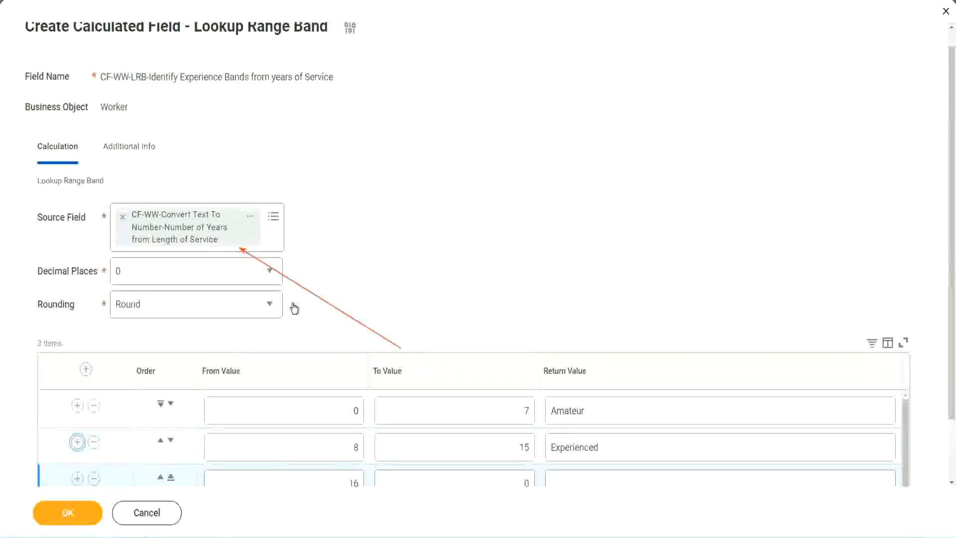
pyautogui.scroll(-2, 293, 309)
pyautogui.click(337, 412)
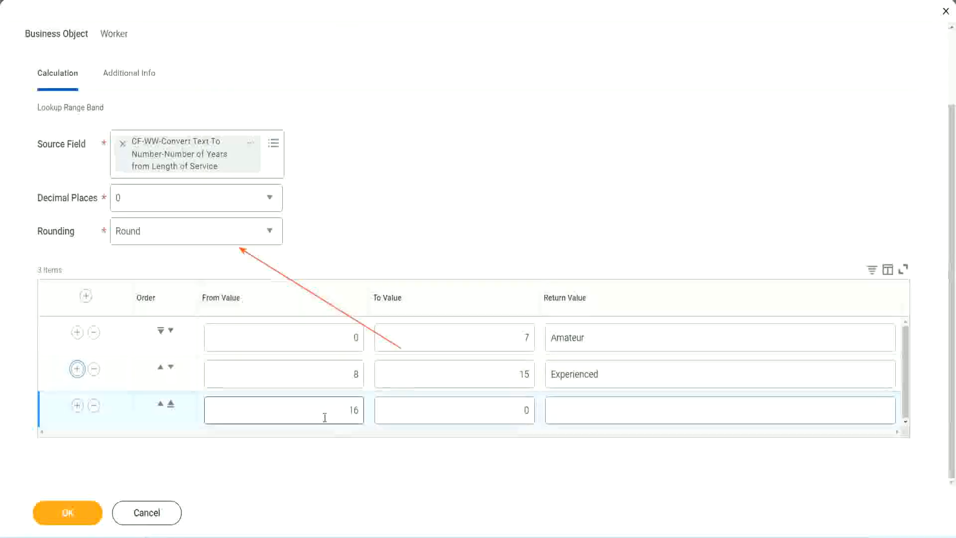
pyautogui.click(480, 411)
pyautogui.click(480, 411)
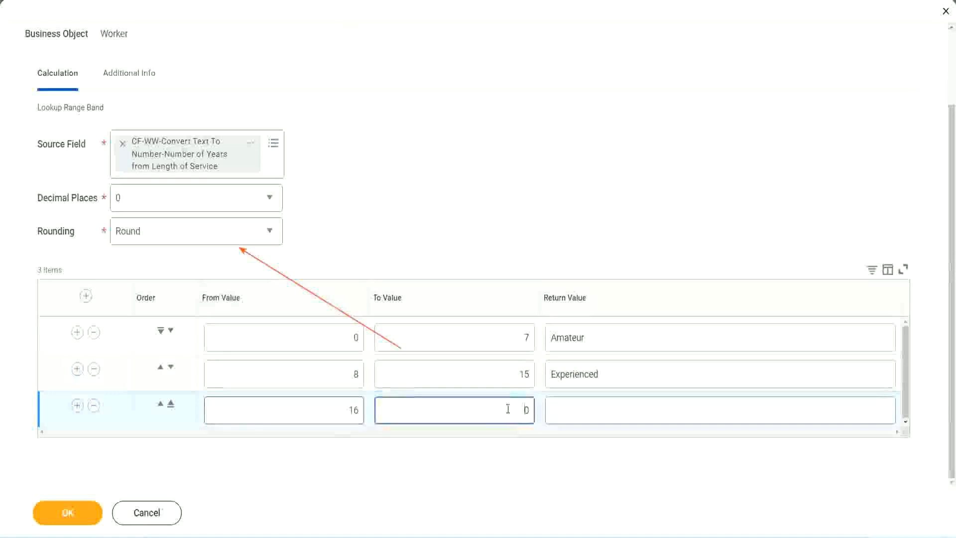
pyautogui.write('3')
pyautogui.press('Tab')
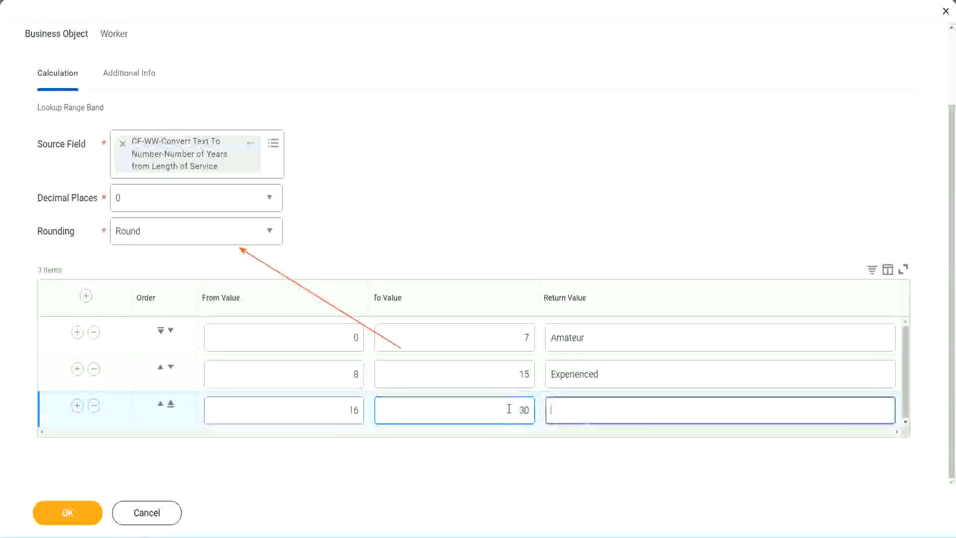
pyautogui.write('L')
pyautogui.press('BackSpace')
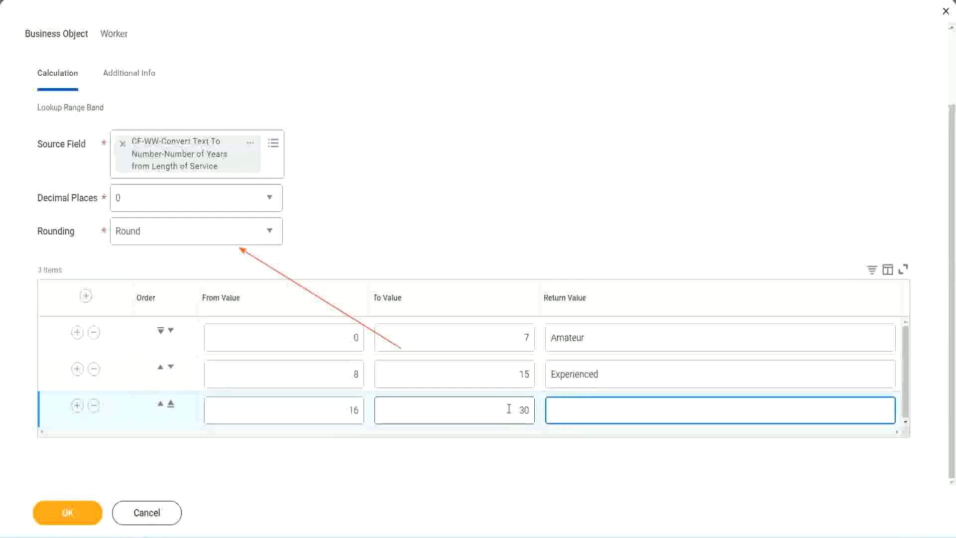
pyautogui.write('Senior')
# Add a fourth range band from 31 to 1000 with the return value "Legend".
pyautogui.click(77, 406)
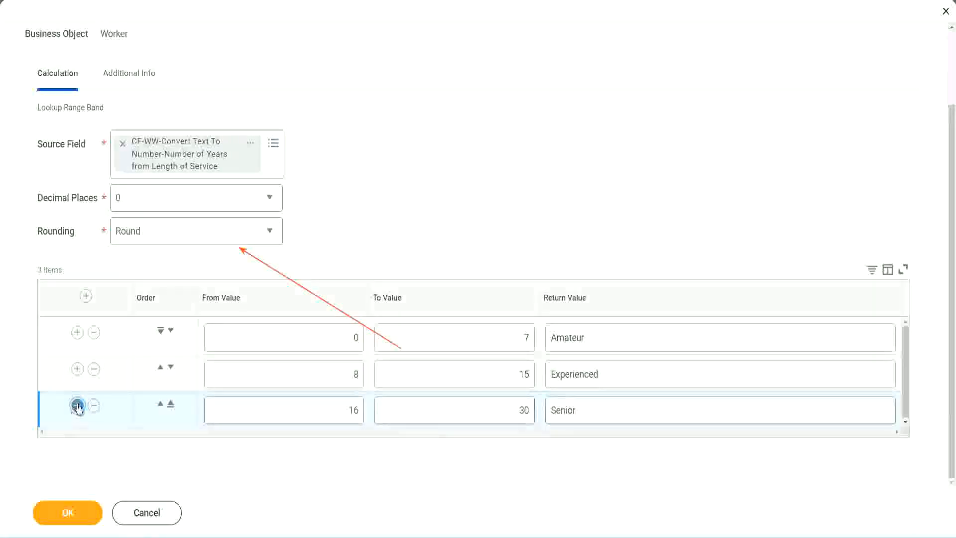
pyautogui.scroll(-1, 181, 377)
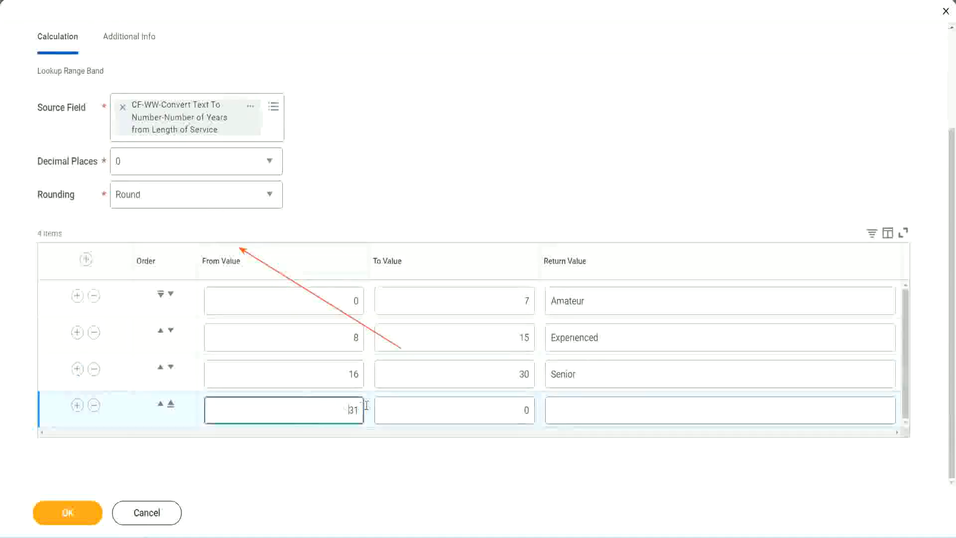
pyautogui.doubleClick(315, 406)
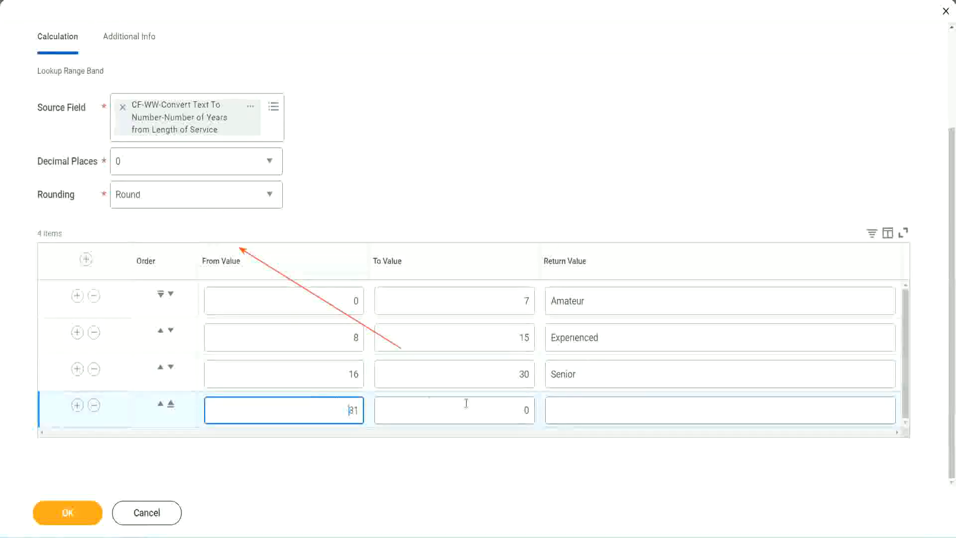
pyautogui.click(516, 410)
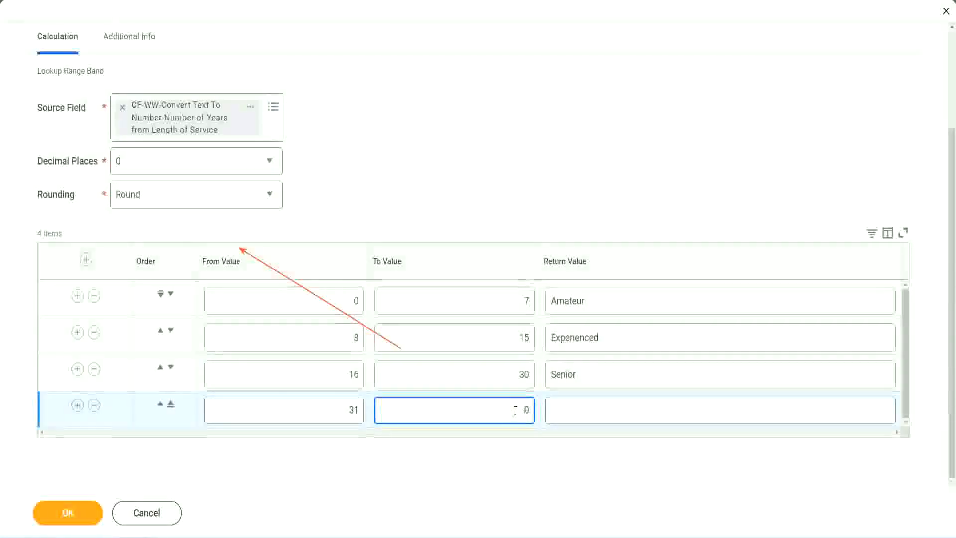
pyautogui.write('1000')
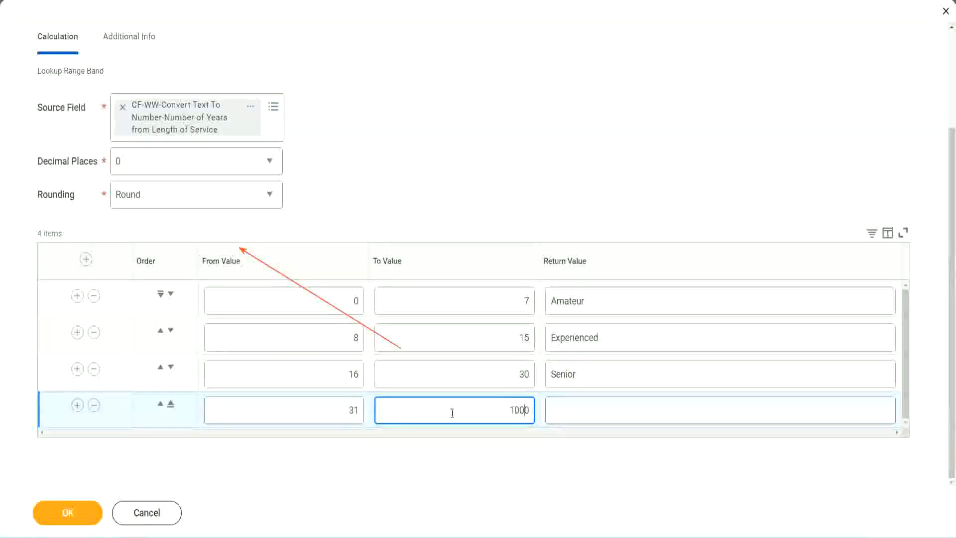
pyautogui.moveTo(497, 403); pyautogui.dragTo(555, 406)
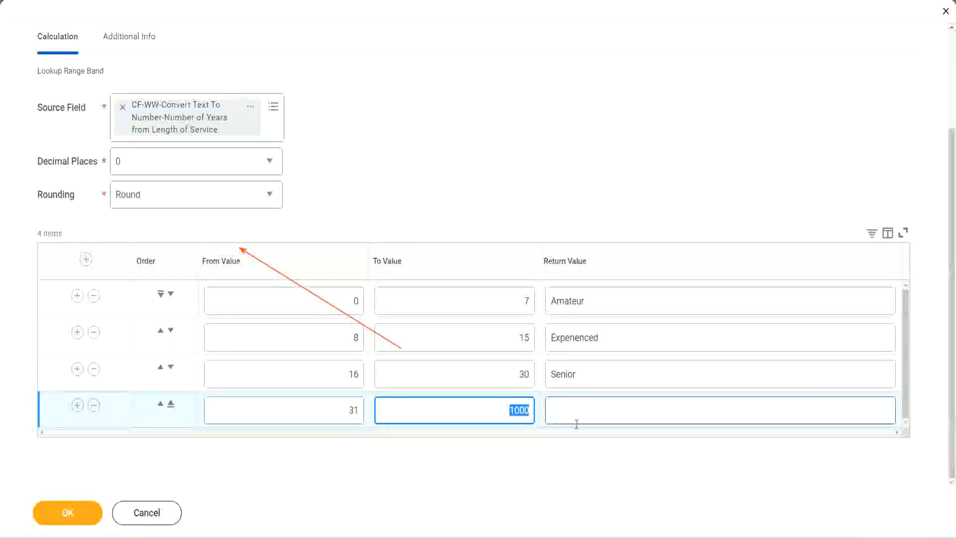
pyautogui.click(505, 407)
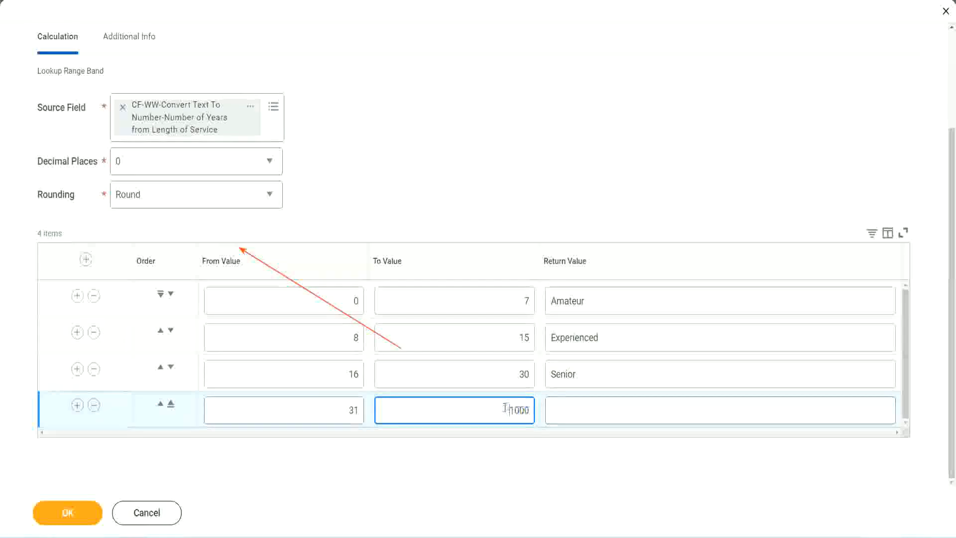
pyautogui.doubleClick(535, 408)
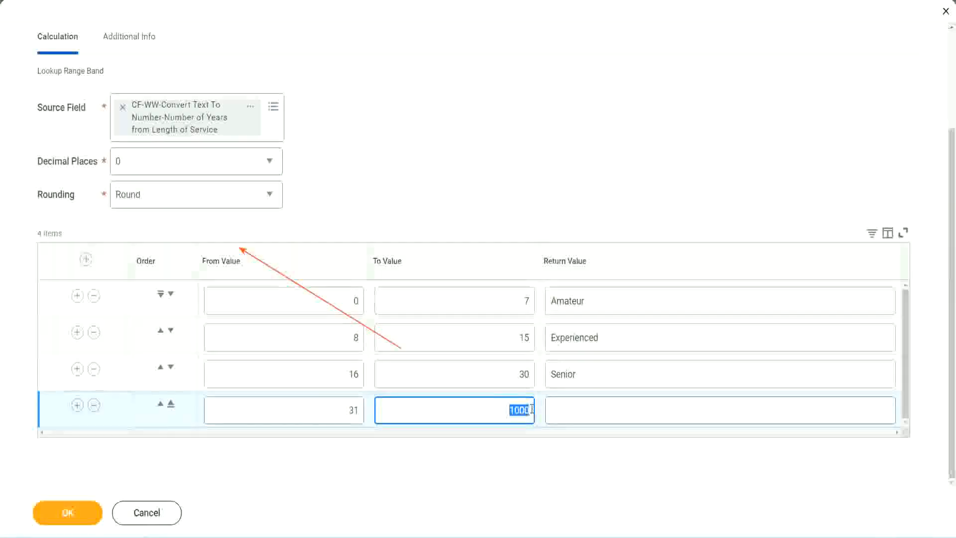
pyautogui.click(596, 410)
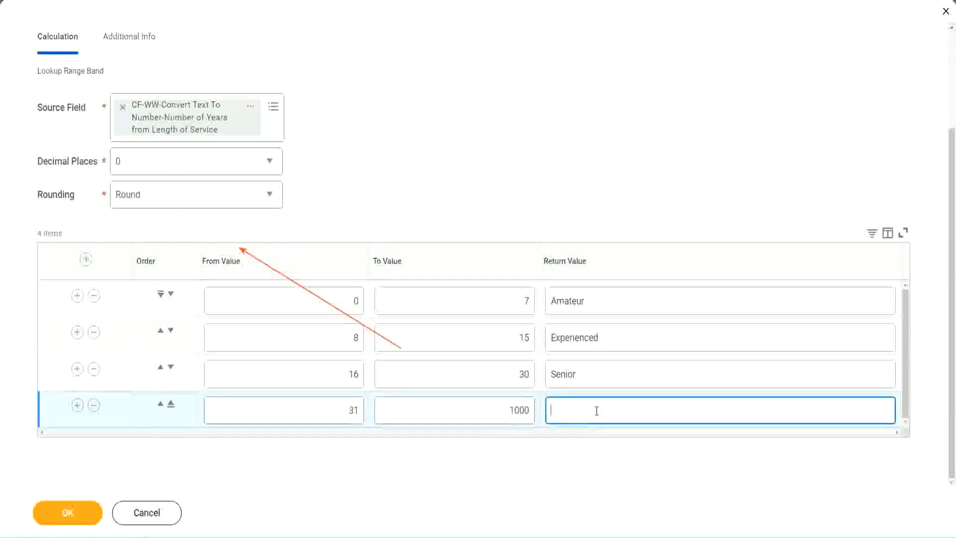
pyautogui.write('Legend')
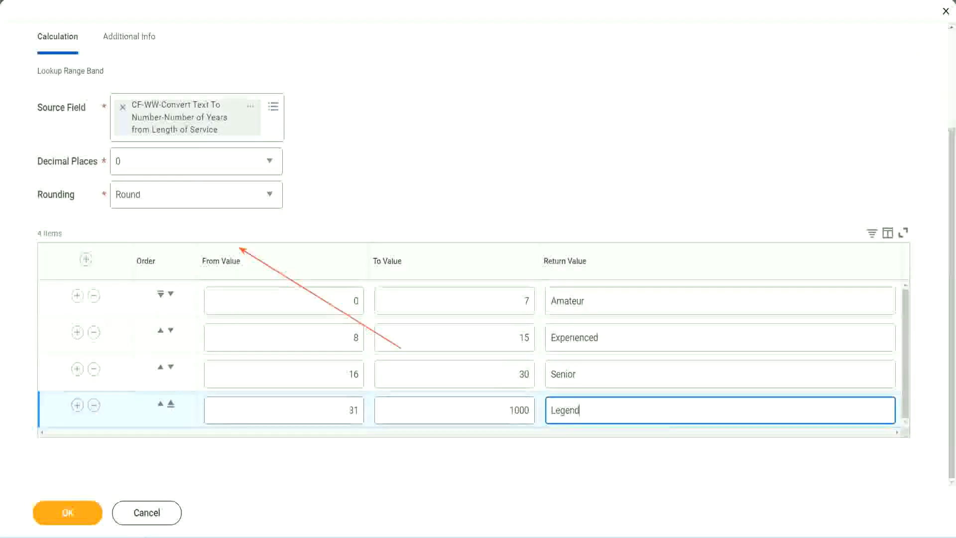
pyautogui.click(446, 169)
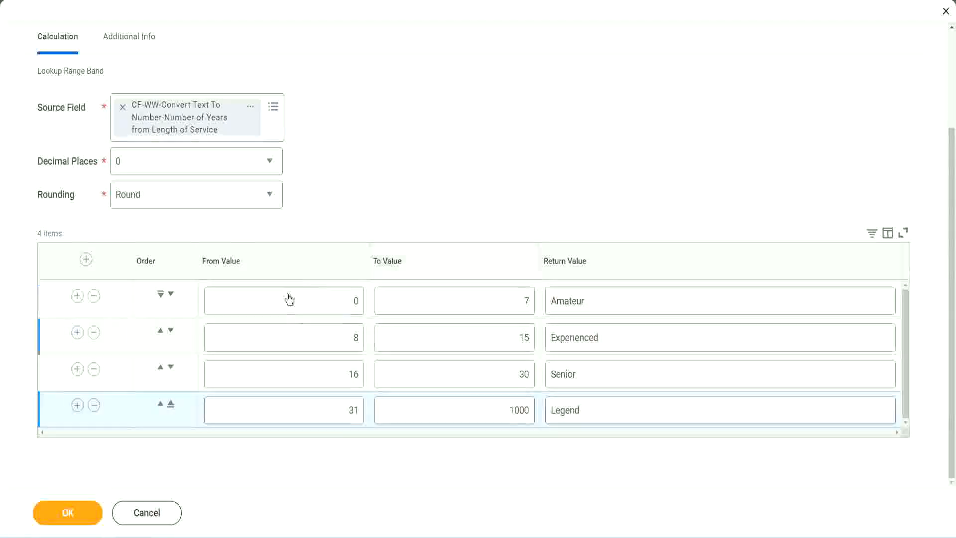
# Review the from, to and return values of the range bands from Amateur through Legend.
pyautogui.doubleClick(621, 299)
pyautogui.doubleClick(618, 338)
pyautogui.doubleClick(604, 382)
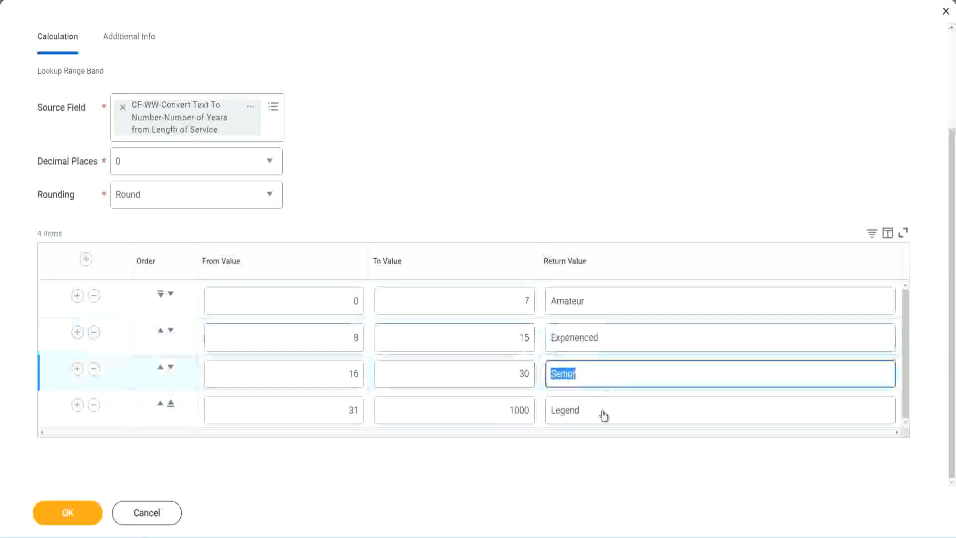
pyautogui.doubleClick(604, 410)
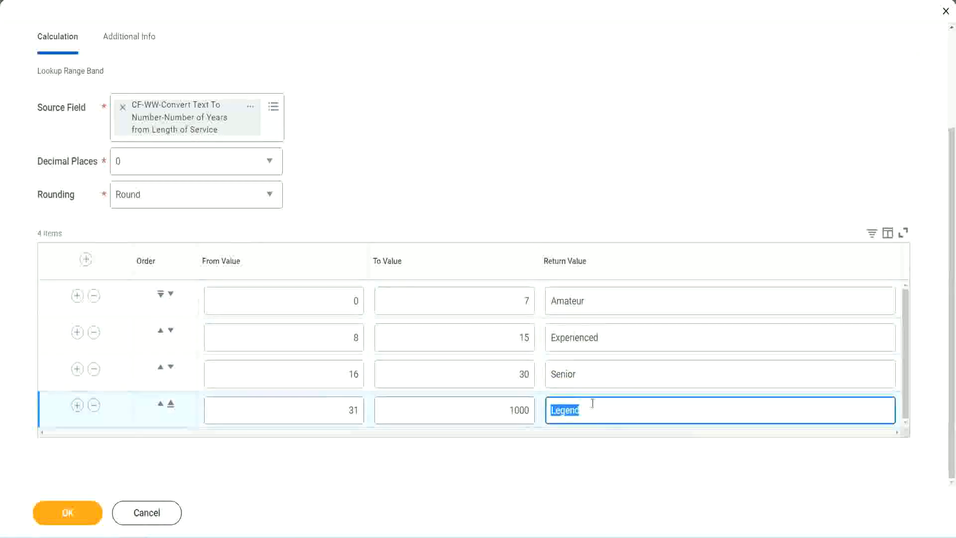
pyautogui.doubleClick(310, 303)
pyautogui.doubleClick(490, 293)
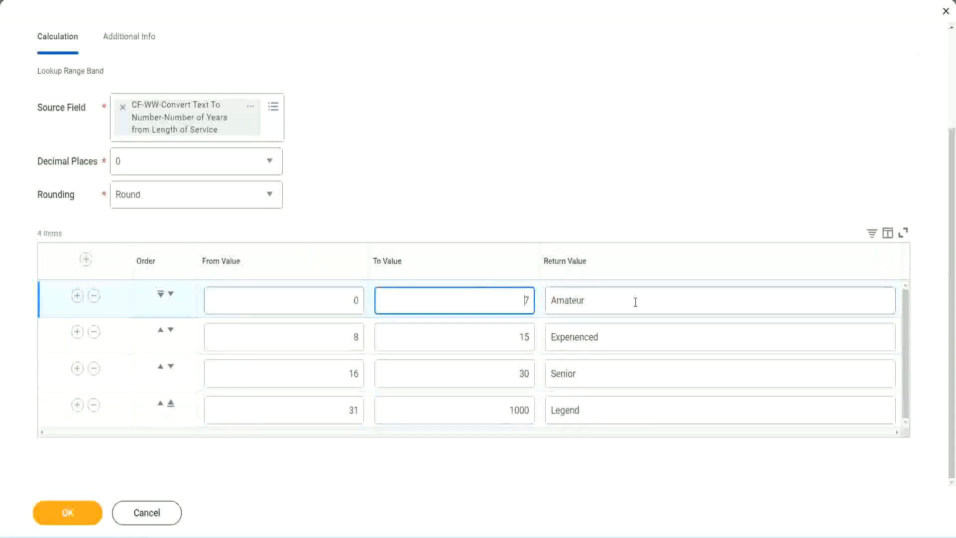
pyautogui.doubleClick(634, 301)
pyautogui.doubleClick(619, 336)
pyautogui.doubleClick(610, 382)
pyautogui.doubleClick(602, 408)
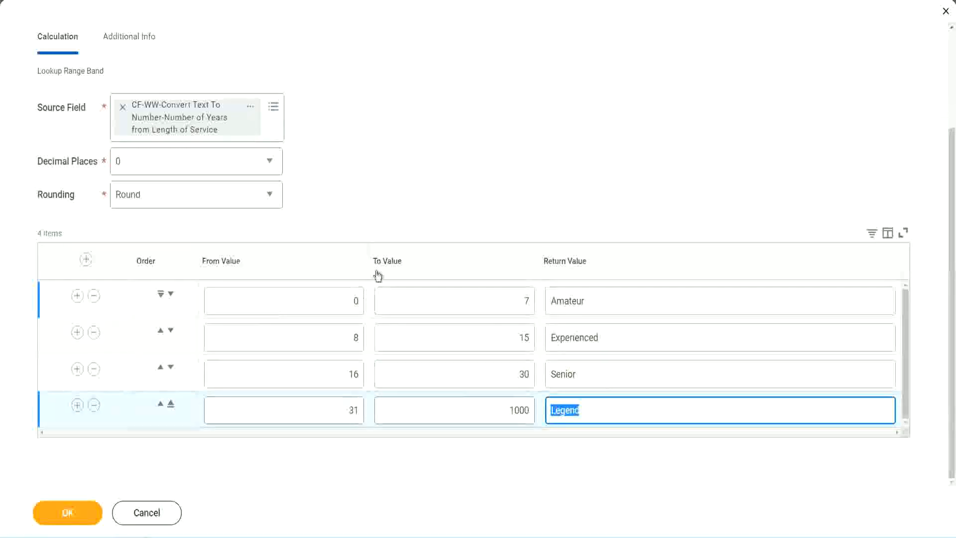
pyautogui.click(443, 209)
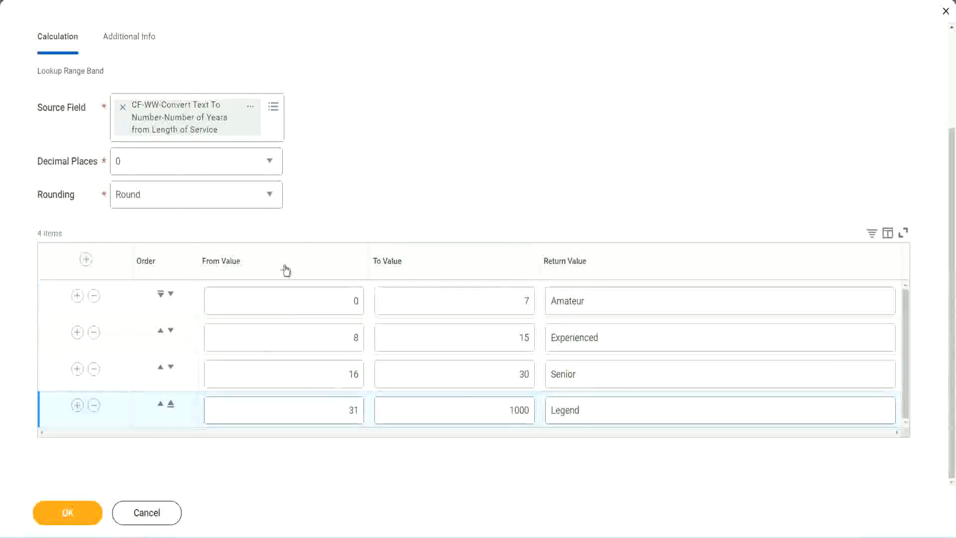
# Save the Lookup Range Band calculated field and open the link options of the saved field on the confirmation page.
pyautogui.click(66, 512)
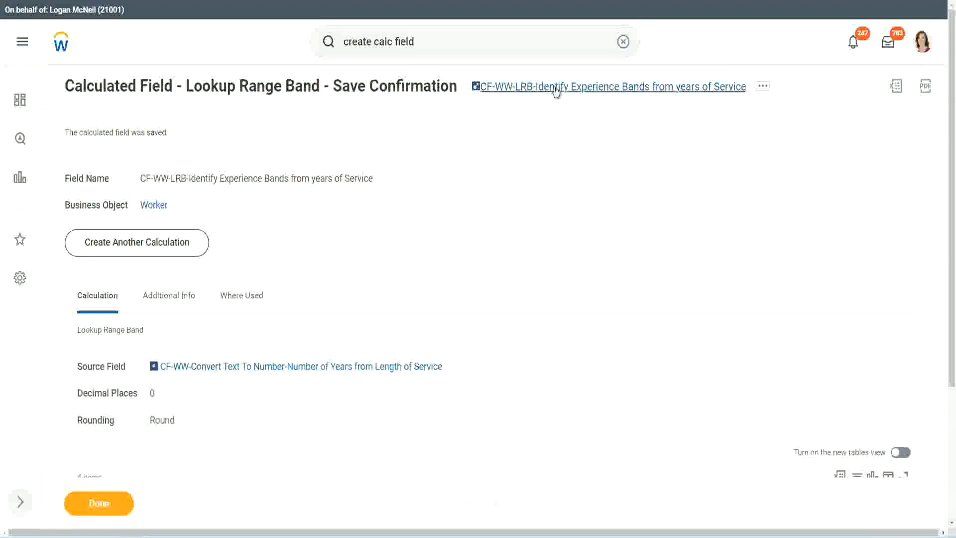
pyautogui.rightClick(554, 92)
pyautogui.click(565, 145)
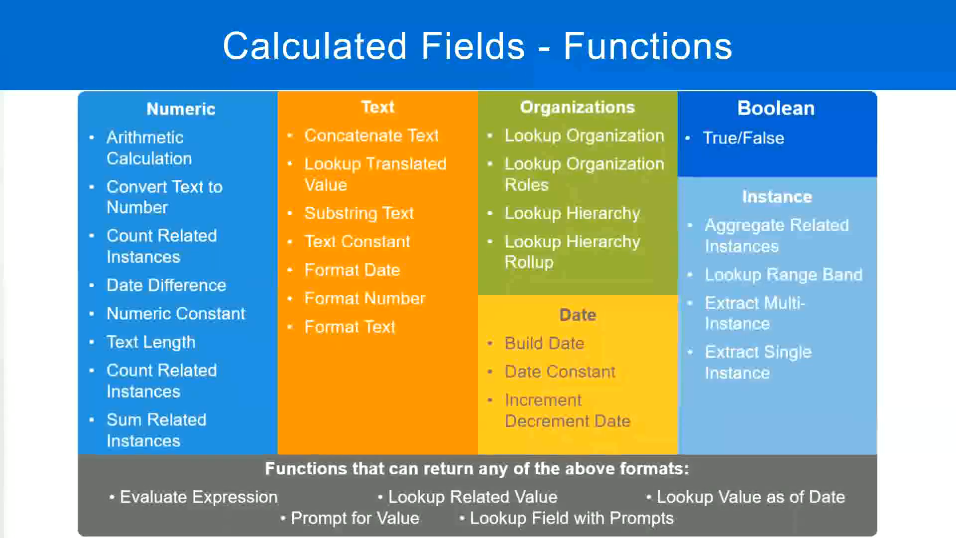
# Switch to the Notepad++ notes and add the line "10,000 USD" a few lines below the Eval Expression entry.
pyautogui.hotkey('alt', 'Tab')
pyautogui.click(222, 391)
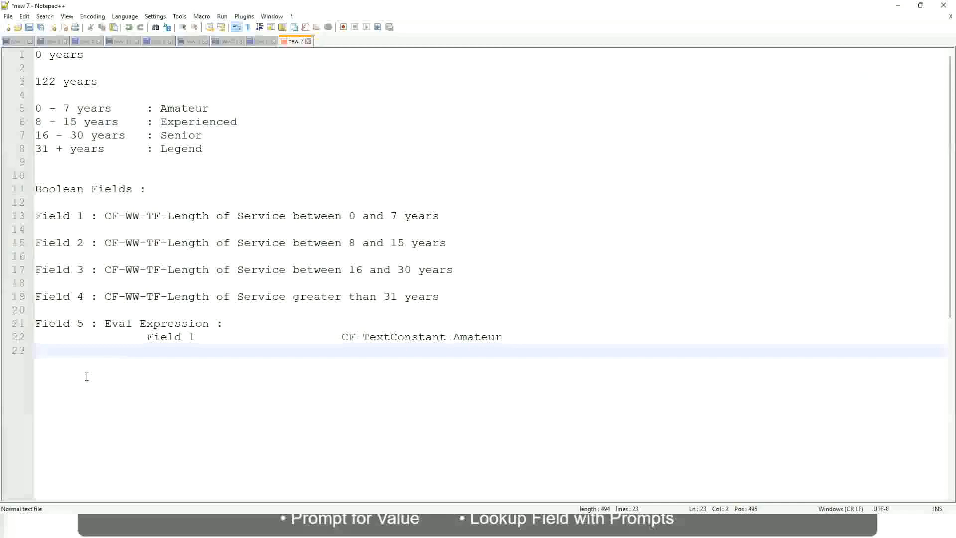
pyautogui.press('Return')
pyautogui.press('Return')
pyautogui.press('Return')
pyautogui.press('BackSpace')
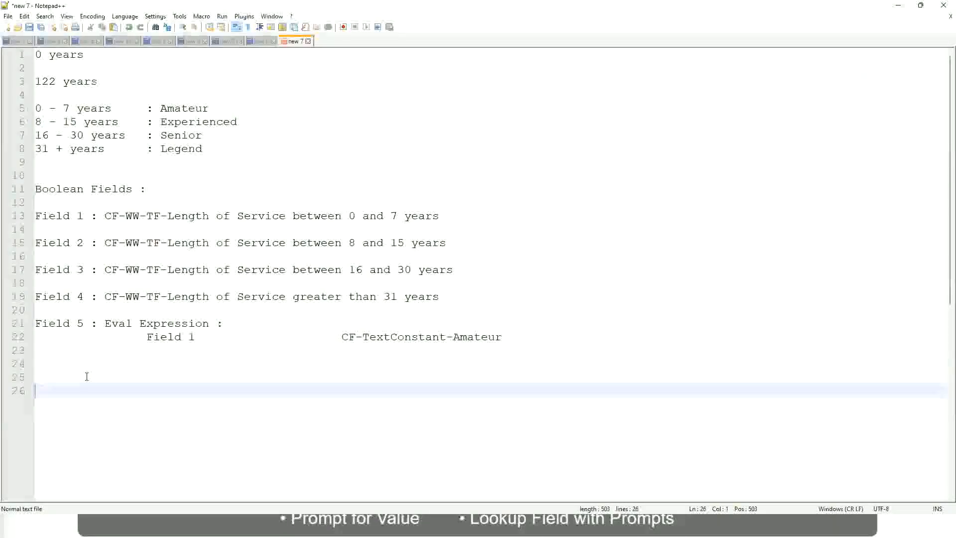
pyautogui.write('10,000 USD')
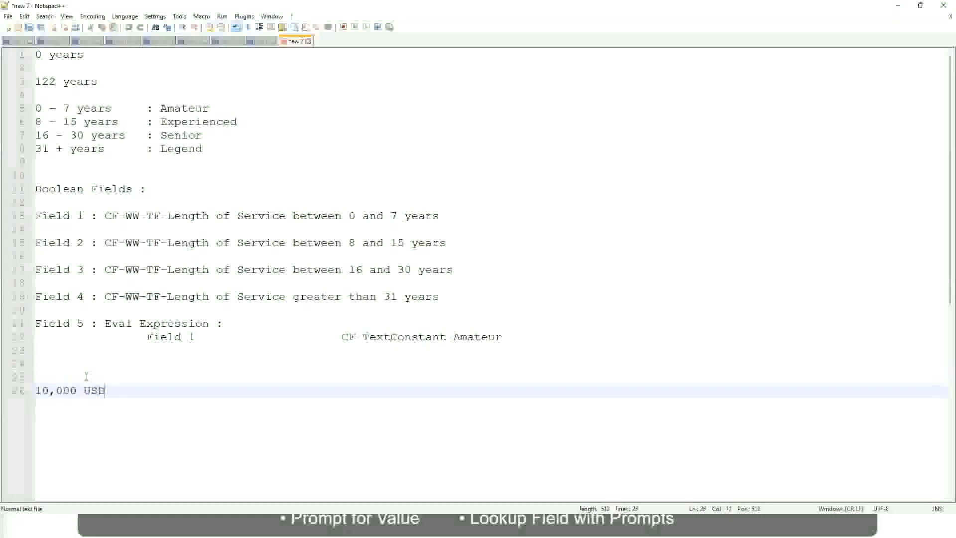
# Add "1,000,000 USD" on the same line as "10,000 USD", set well apart from it.
pyautogui.press('Tab')
pyautogui.press('Tab')
pyautogui.press('Tab')
pyautogui.press('Tab')
pyautogui.press('Tab')
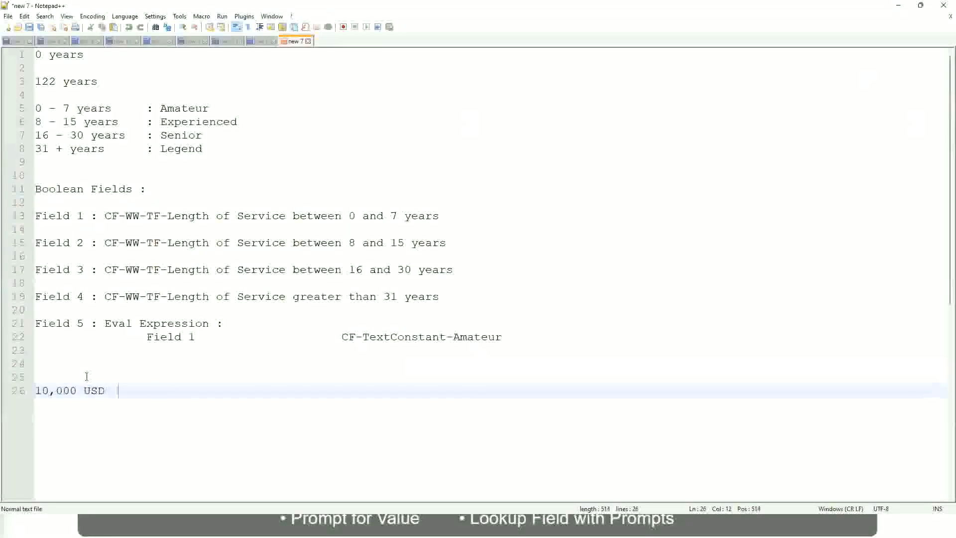
pyautogui.press('Tab')
pyautogui.press('Tab')
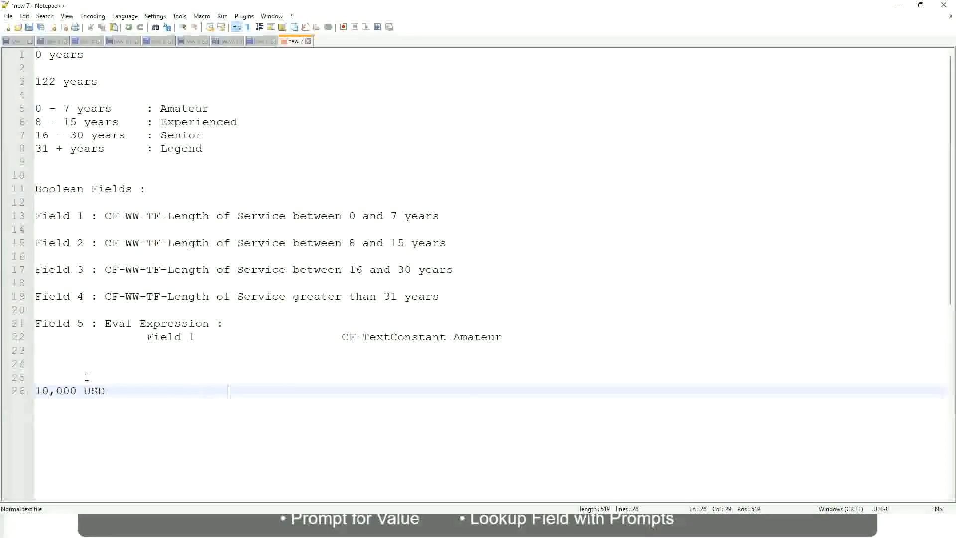
pyautogui.write('1,000,000')
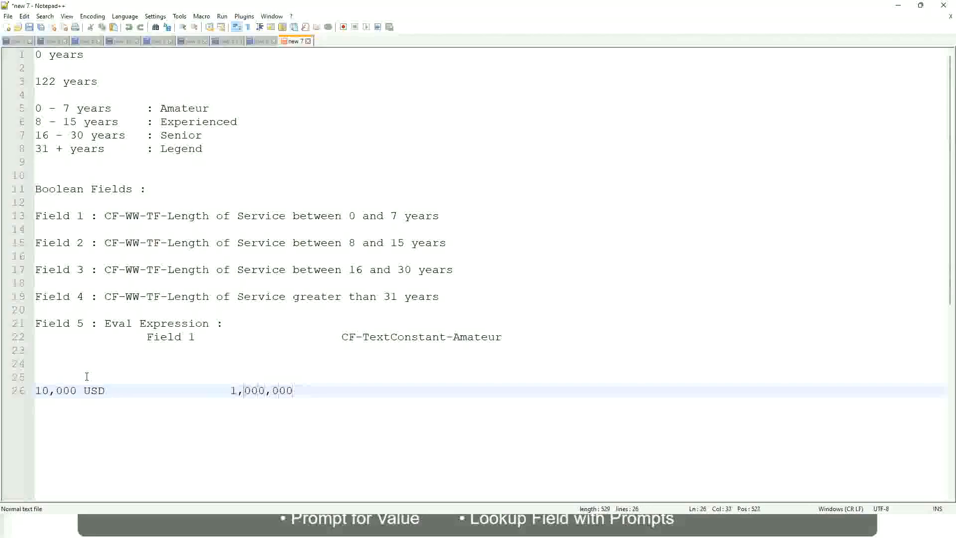
pyautogui.press('Left')
pyautogui.press('Left')
pyautogui.press('Left')
pyautogui.press('End')
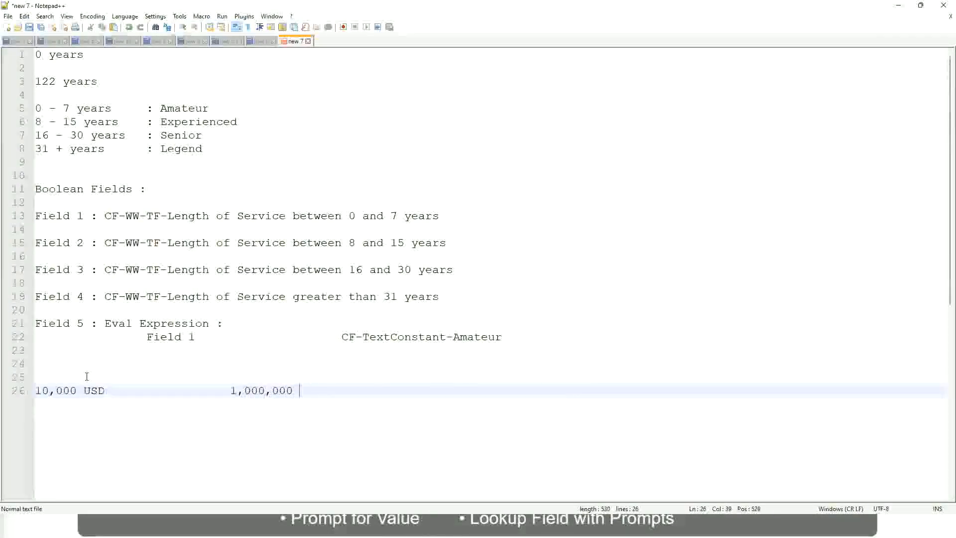
pyautogui.write('USD')
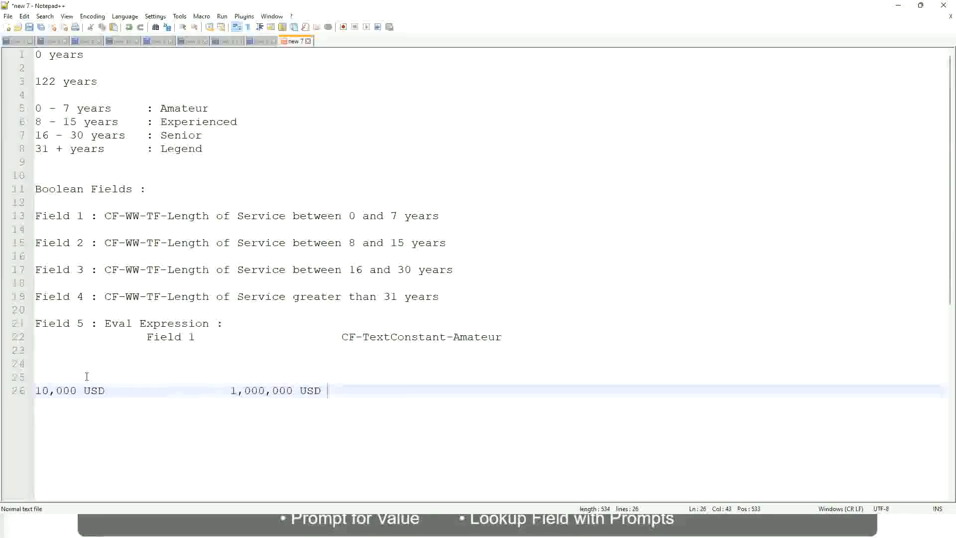
# Add the band "10 - 50,000 : Low" two lines below the USD amounts.
pyautogui.press('Return')
pyautogui.press('Return')
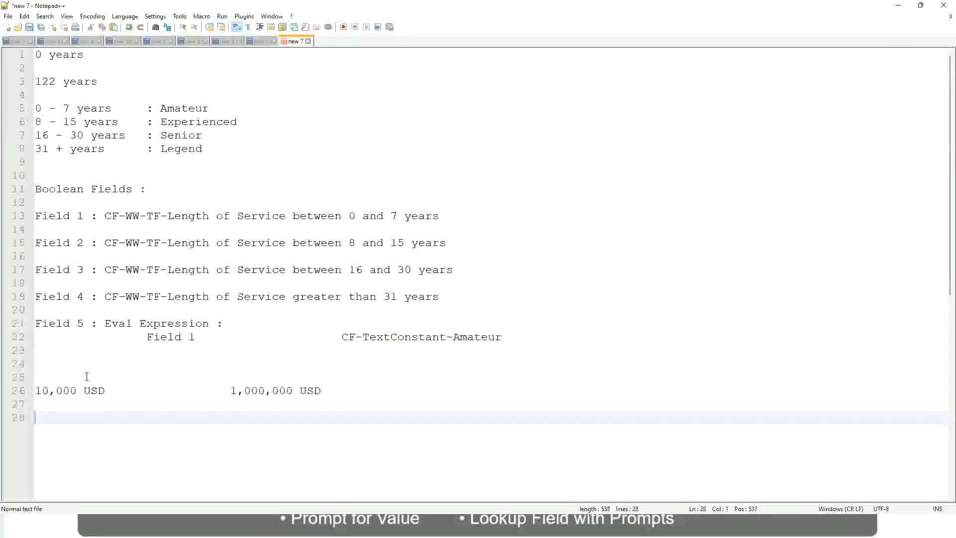
pyautogui.write('10 - 50,000')
pyautogui.press('Tab')
pyautogui.press('Tab')
pyautogui.press('Tab')
pyautogui.press('Tab')
pyautogui.write(': Low')
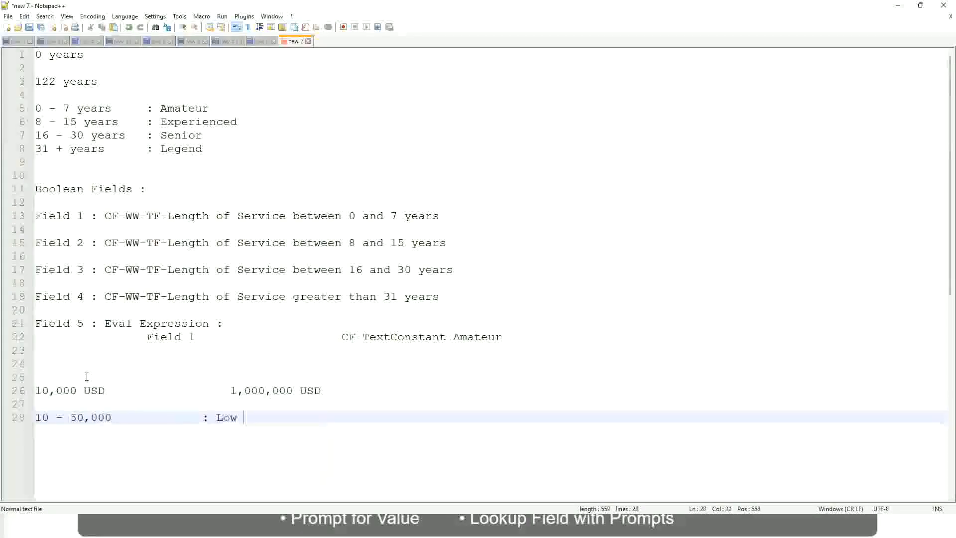
# Add the band "50,001 - 150,000 : Medium" directly below the Low band, with the colons aligned.
pyautogui.press('Return')
pyautogui.press('Return')
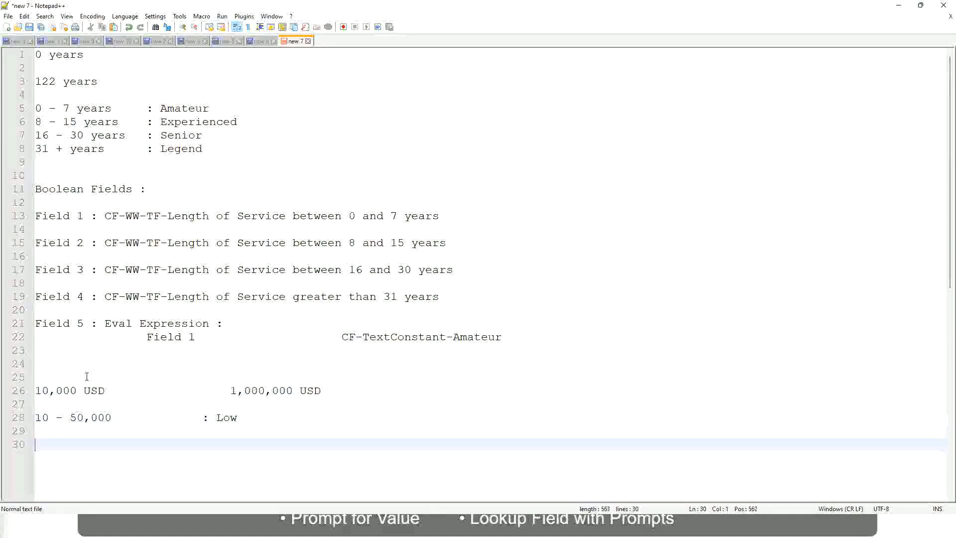
pyautogui.press('Up')
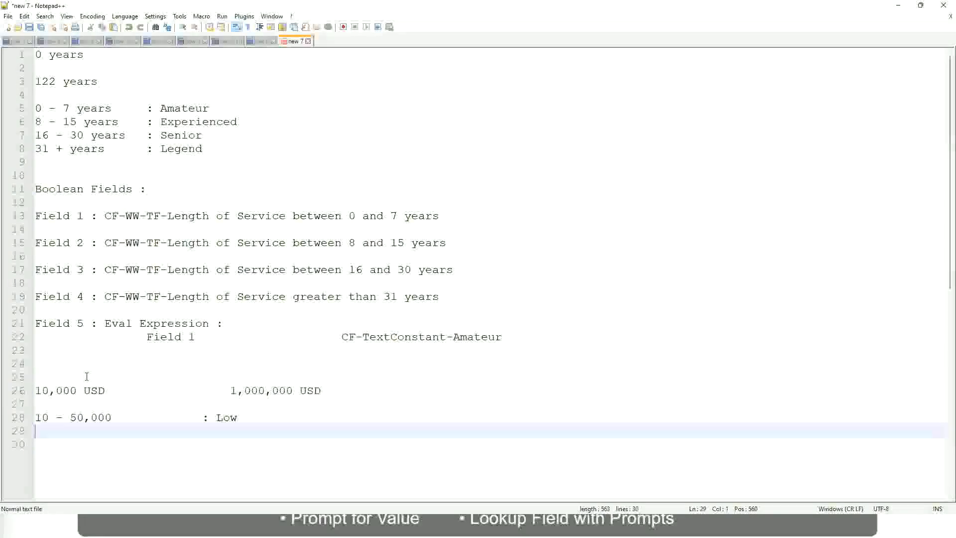
pyautogui.write('50,001 ')
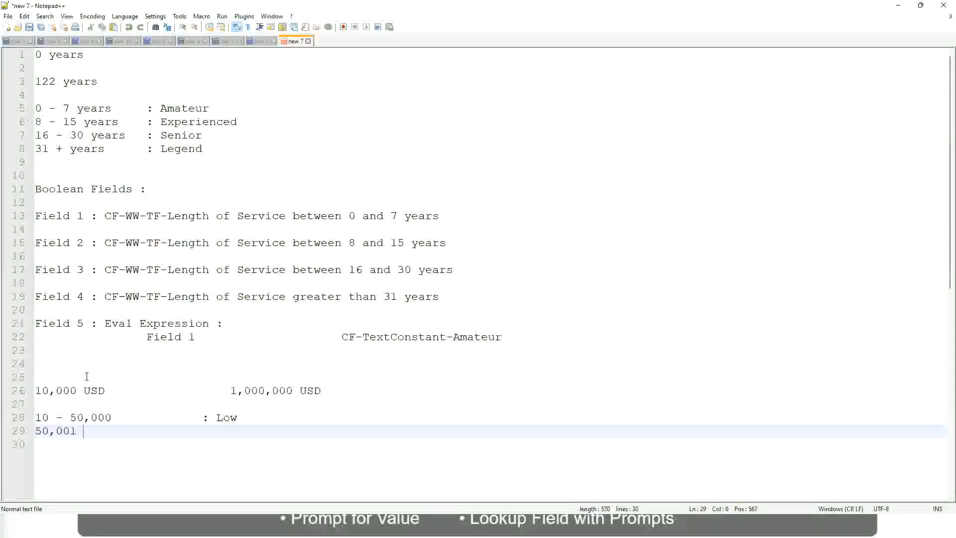
pyautogui.write('- 150,000')
pyautogui.press('Tab')
pyautogui.press('Tab')
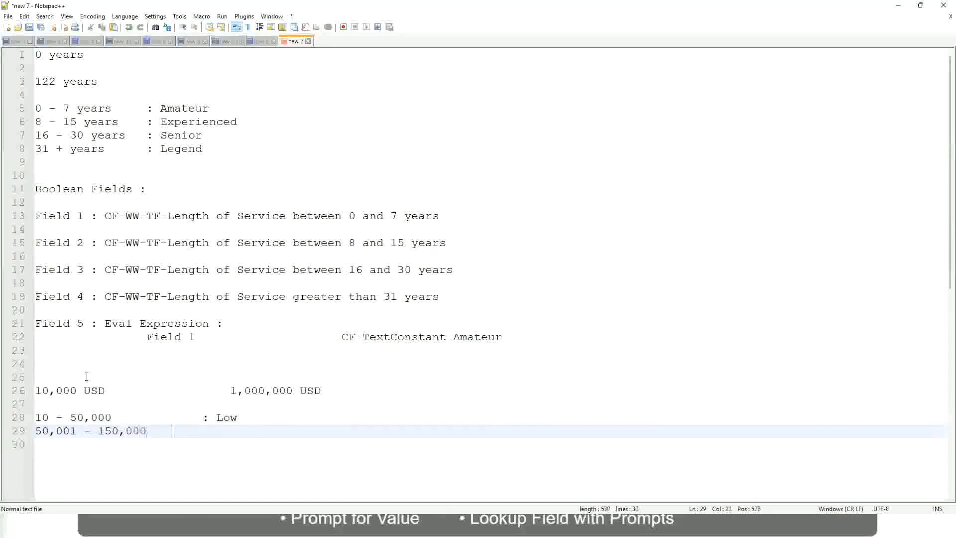
pyautogui.write(': Med')
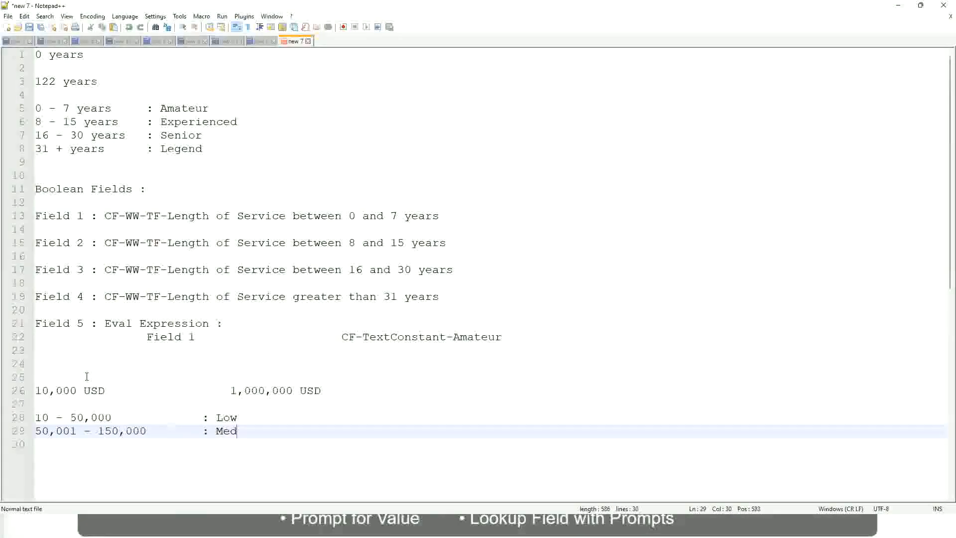
pyautogui.write('ium')
# Add the band "> 150,000 : High" below the Medium band, with the colons aligned.
pyautogui.press('Return')
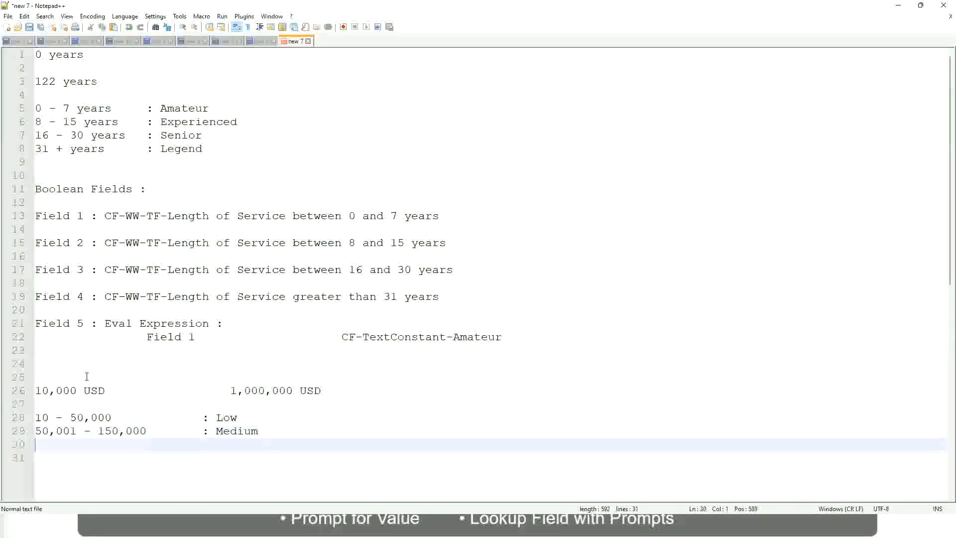
pyautogui.write('> 150,000')
pyautogui.press('Tab')
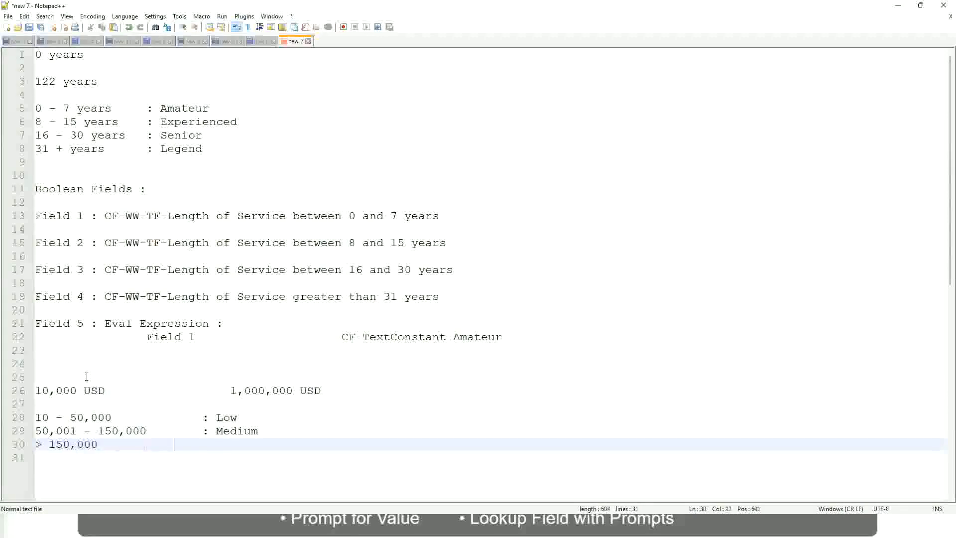
pyautogui.press('Tab')
pyautogui.write(': High')
# Review the lower and upper USD amounts and how the Low, Medium and High bands divide that range.
pyautogui.click(31, 390)
pyautogui.click(41, 391)
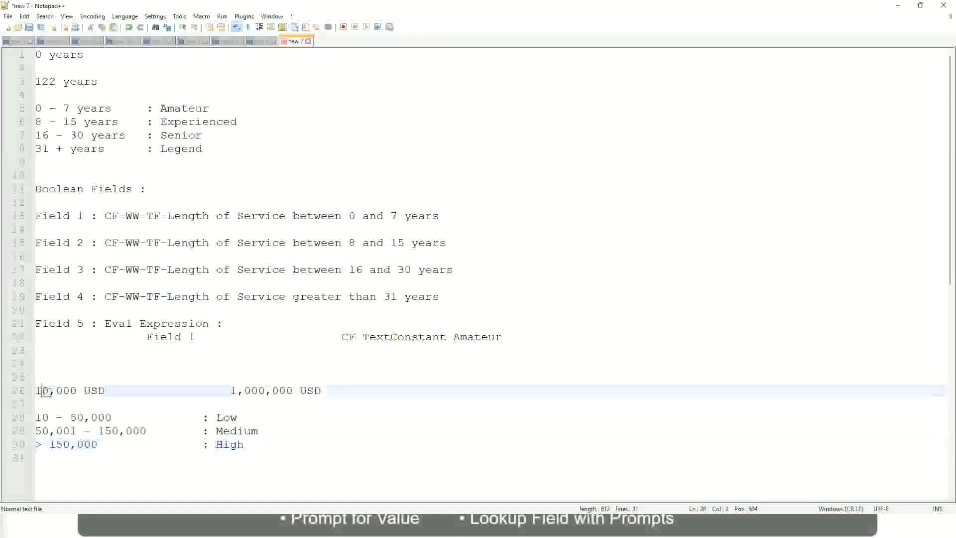
pyautogui.doubleClick(286, 390)
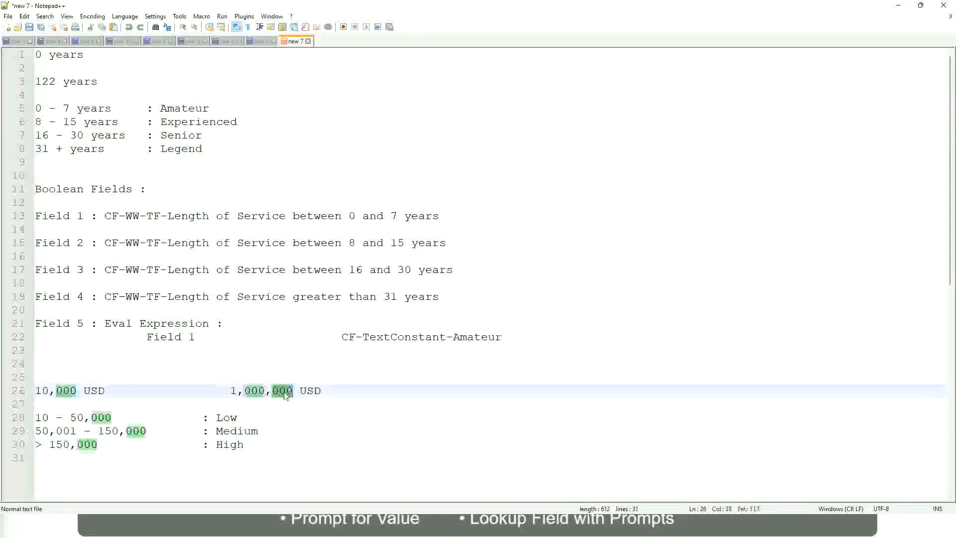
pyautogui.click(174, 431)
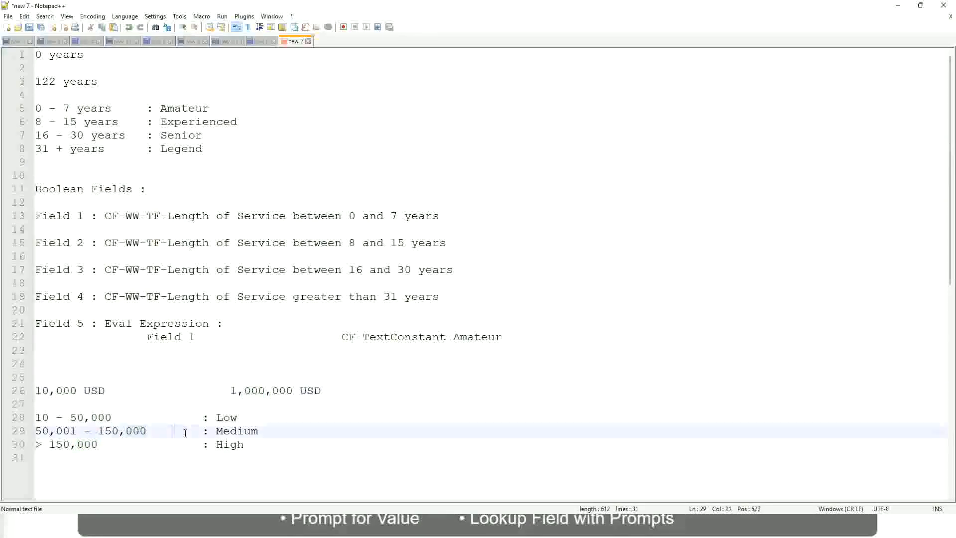
pyautogui.click(31, 391)
pyautogui.click(295, 392)
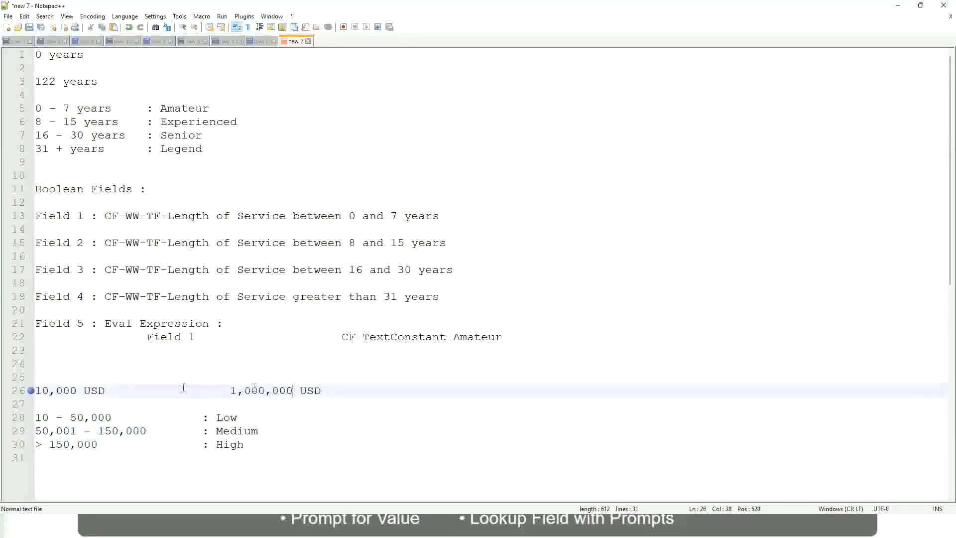
pyautogui.click(230, 418)
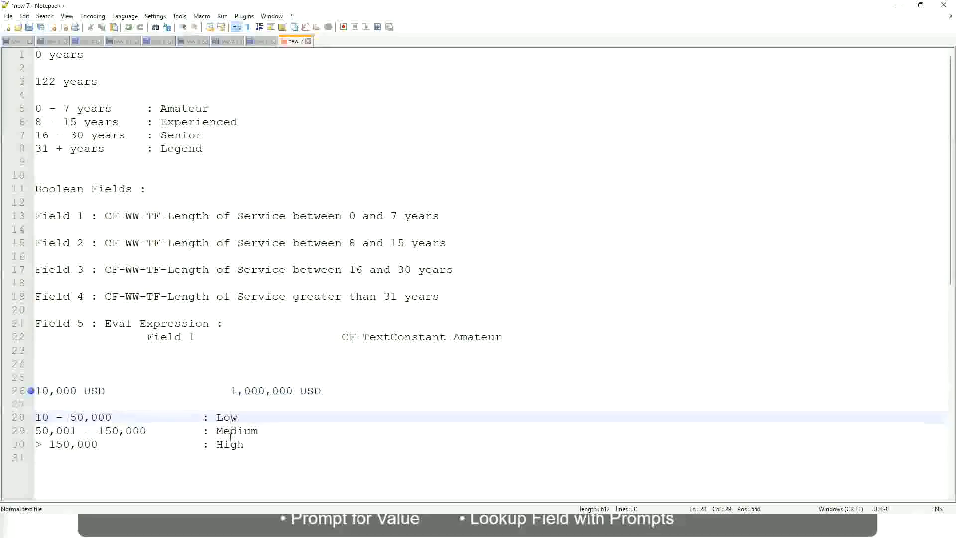
pyautogui.click(230, 446)
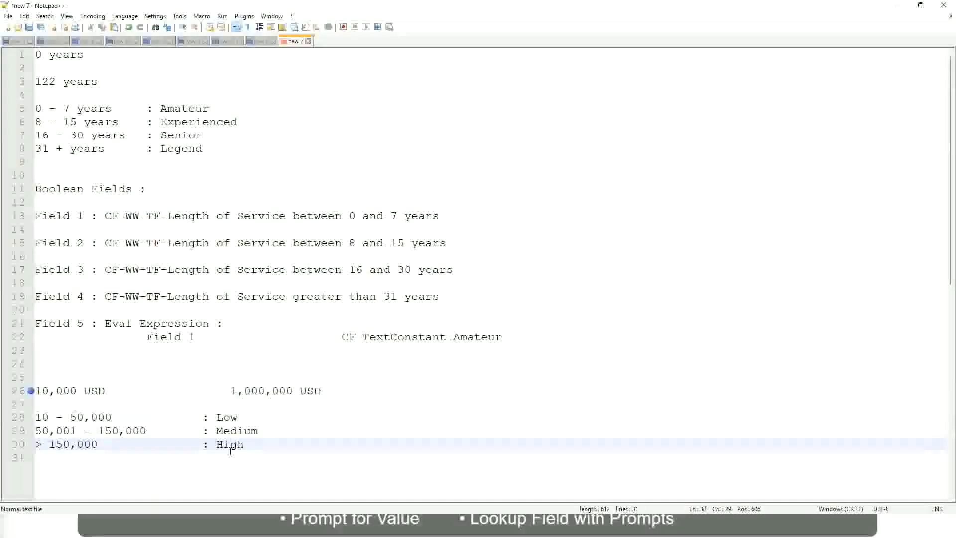
pyautogui.click(128, 403)
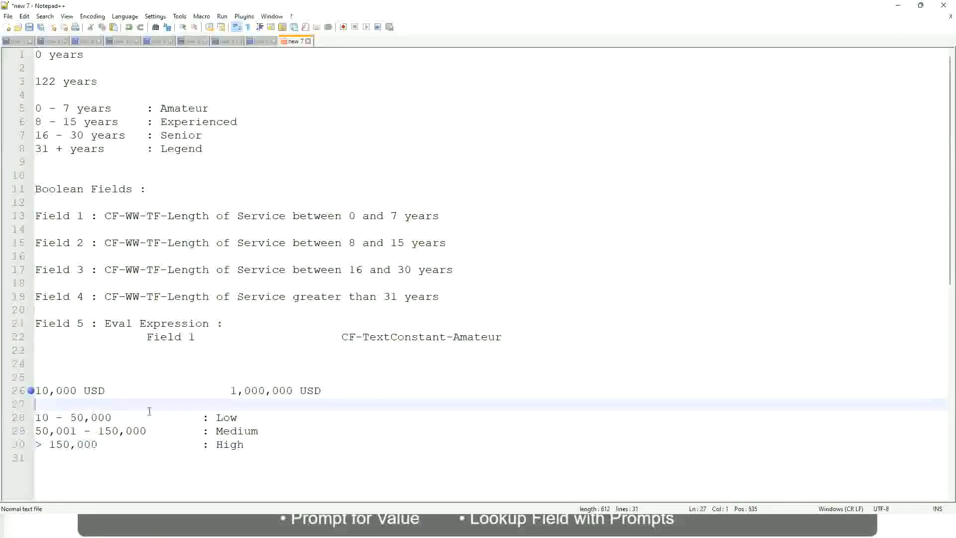
pyautogui.click(244, 445)
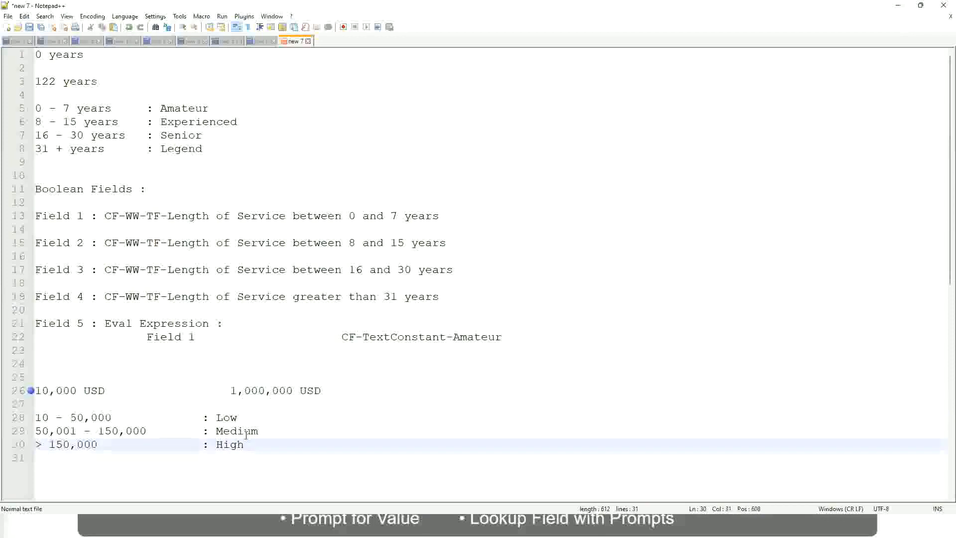